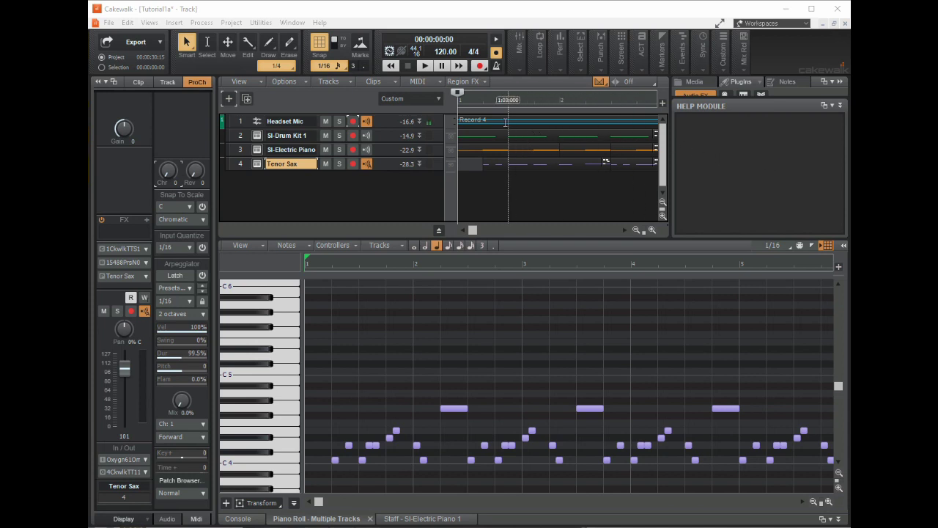
# Step: Delete the Record 4 clip so the Headset Mic track is empty
pyautogui.moveTo(496, 120)
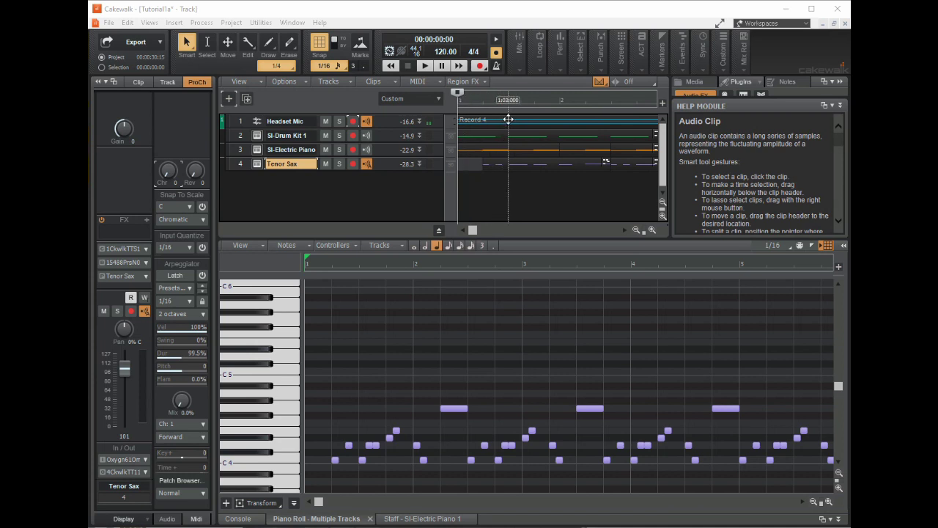
pyautogui.click(518, 121)
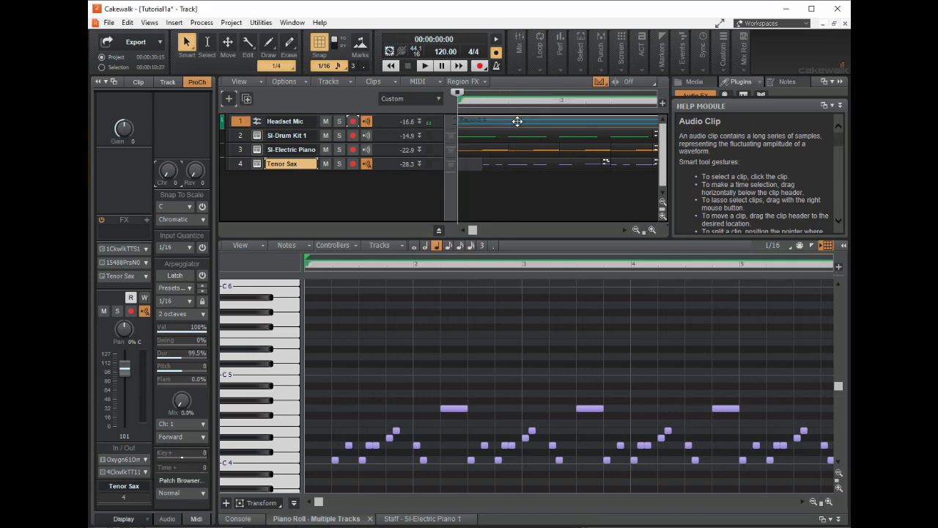
pyautogui.press('Delete')
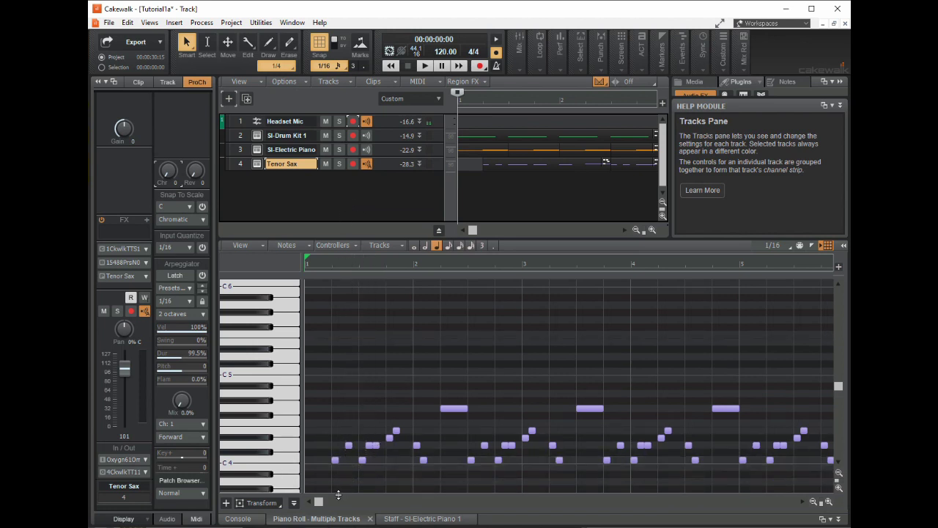
# Step: Scroll the piano roll right so the Tenor Sax notes in bars 11–15 are visible
pyautogui.scroll(-1, 364, 469)
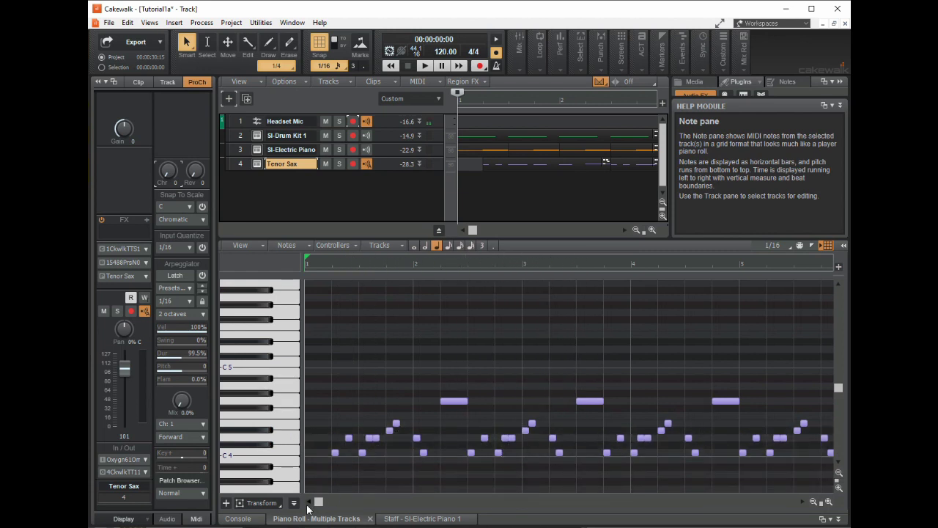
pyautogui.moveTo(316, 503); pyautogui.dragTo(578, 505)
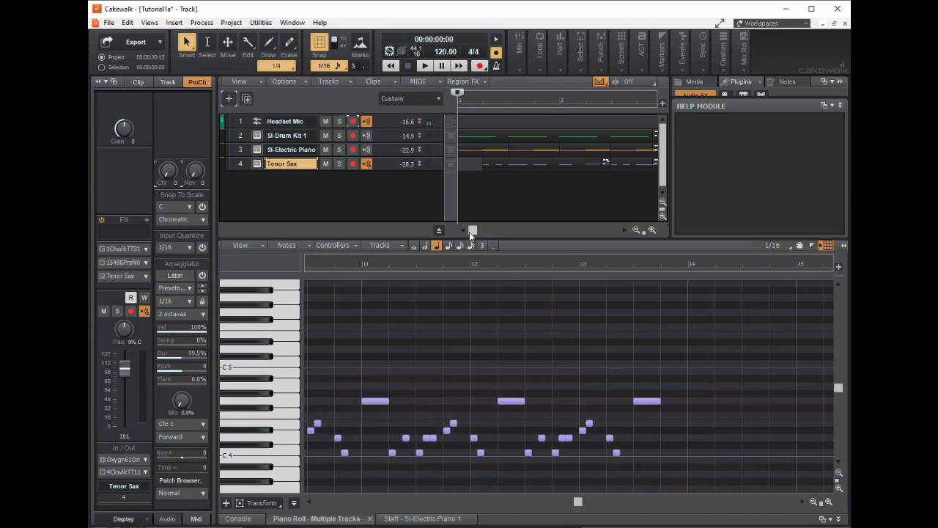
pyautogui.moveTo(471, 230); pyautogui.dragTo(584, 238)
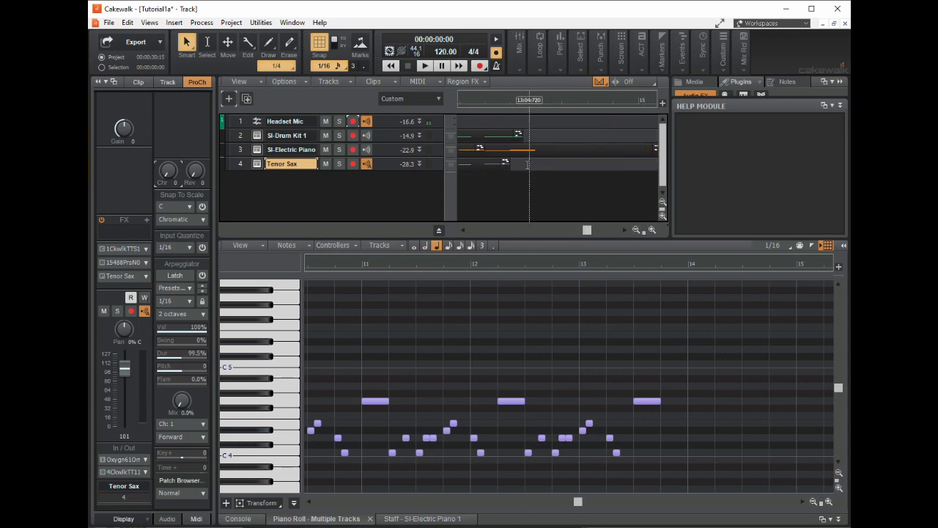
pyautogui.moveTo(522, 150)
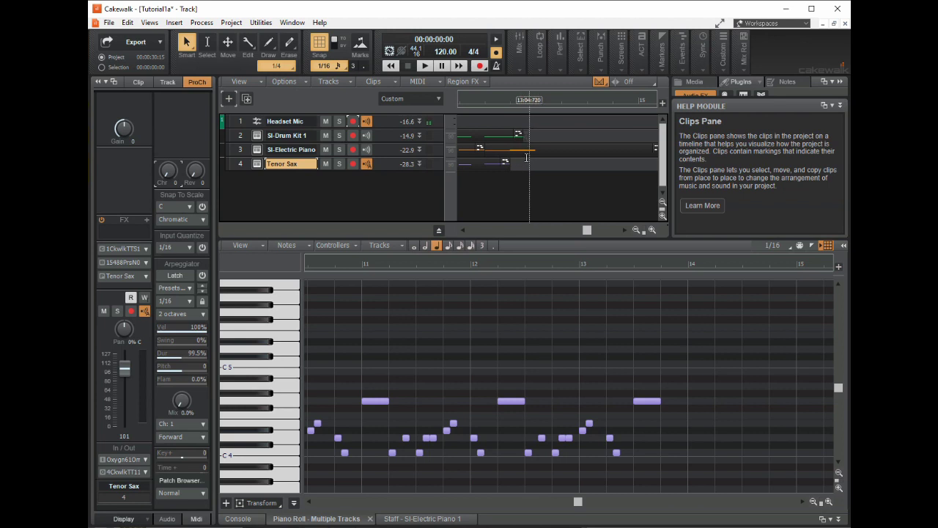
# Step: Show every track's notes in the piano roll with Select All Tracks
pyautogui.click(398, 247)
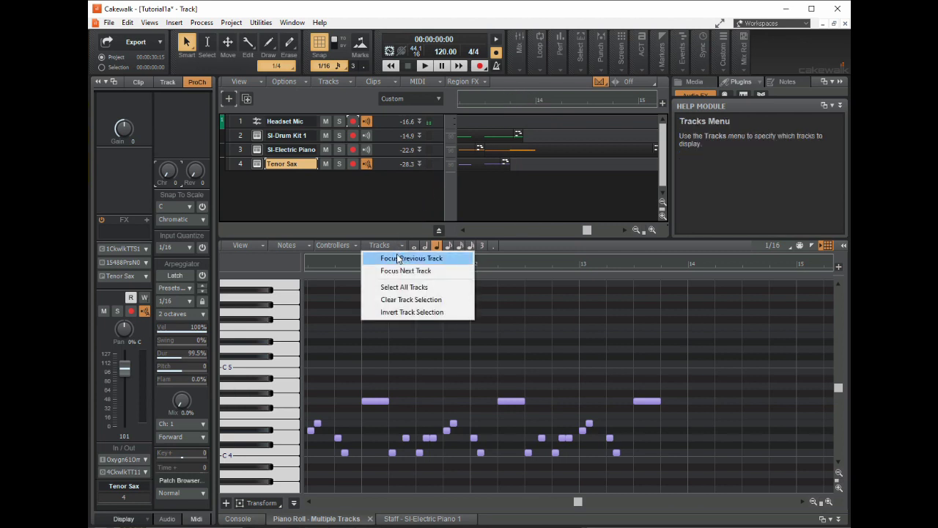
pyautogui.click(407, 288)
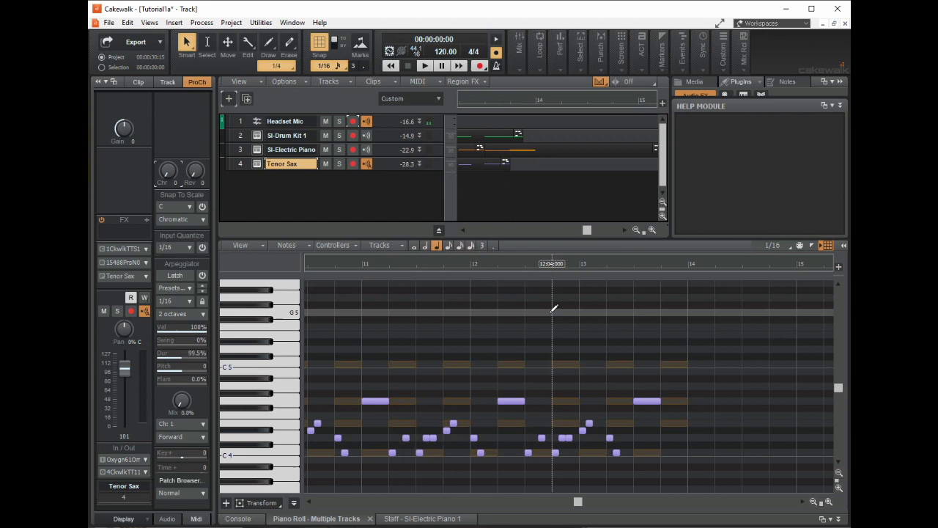
pyautogui.scroll(-2, 732, 436)
pyautogui.scroll(-3, 732, 436)
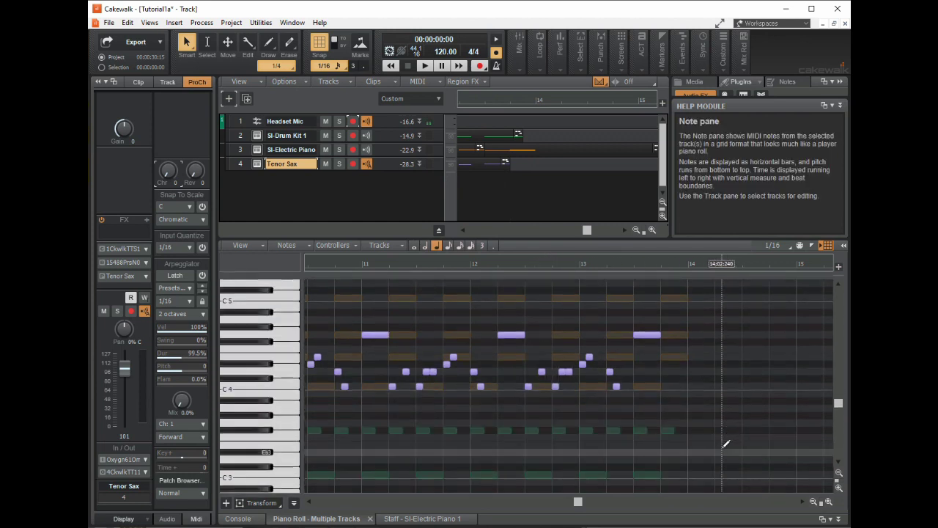
pyautogui.scroll(1, 689, 366)
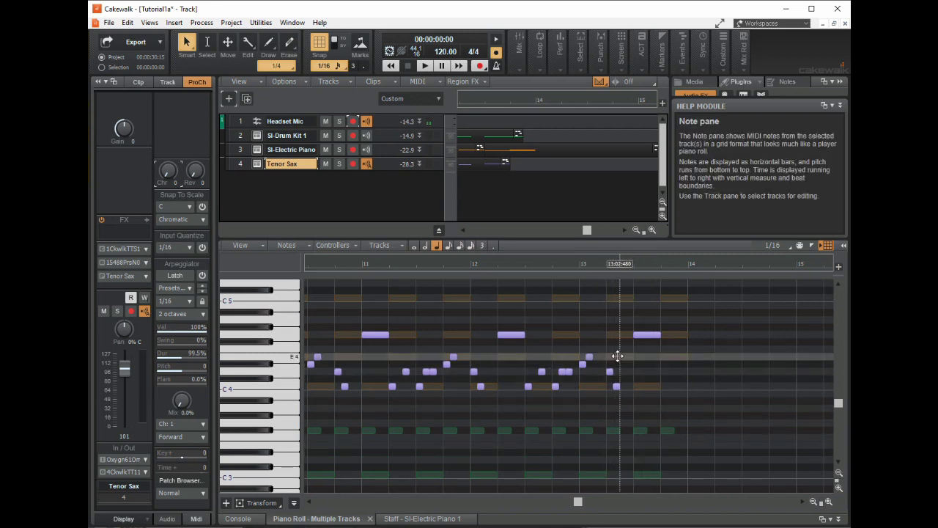
# Step: Make Electric Piano, then Tenor Sax, then SI-Drum Kit 1 the active editing part
pyautogui.click(618, 298)
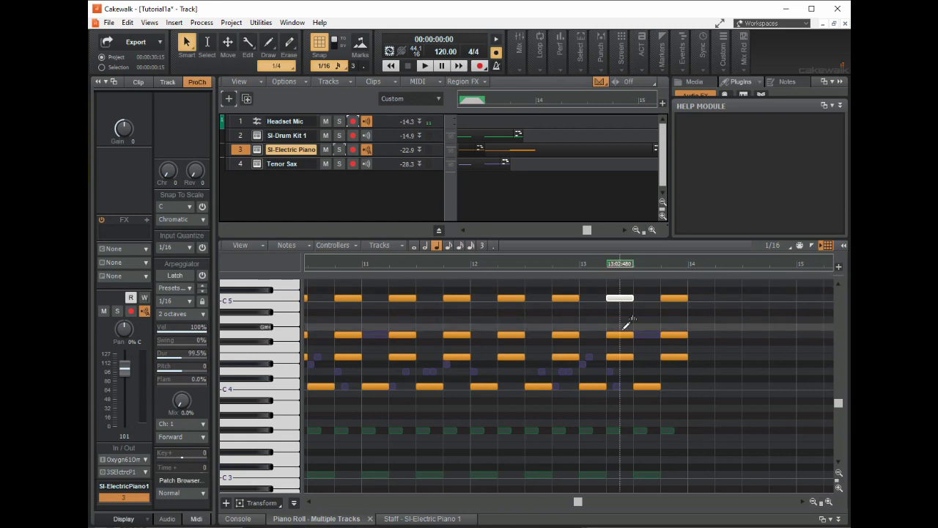
pyautogui.click(647, 336)
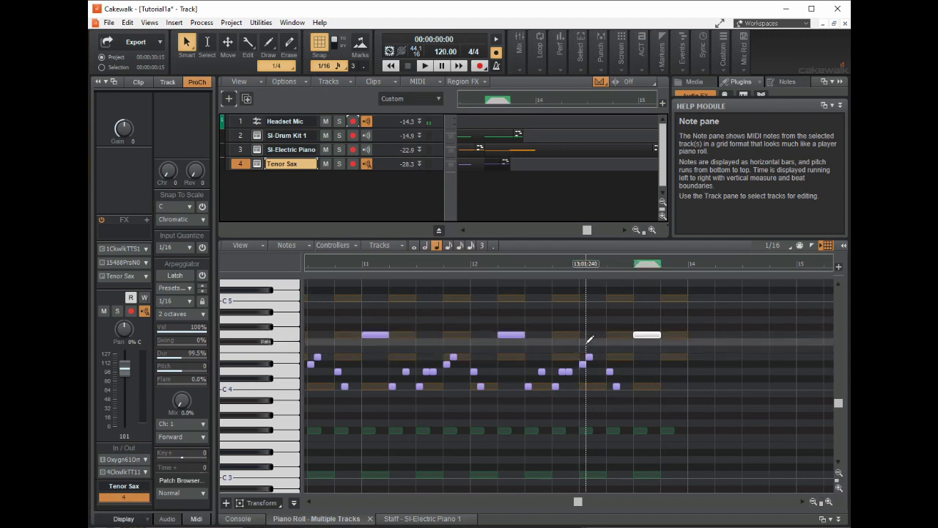
pyautogui.click(664, 430)
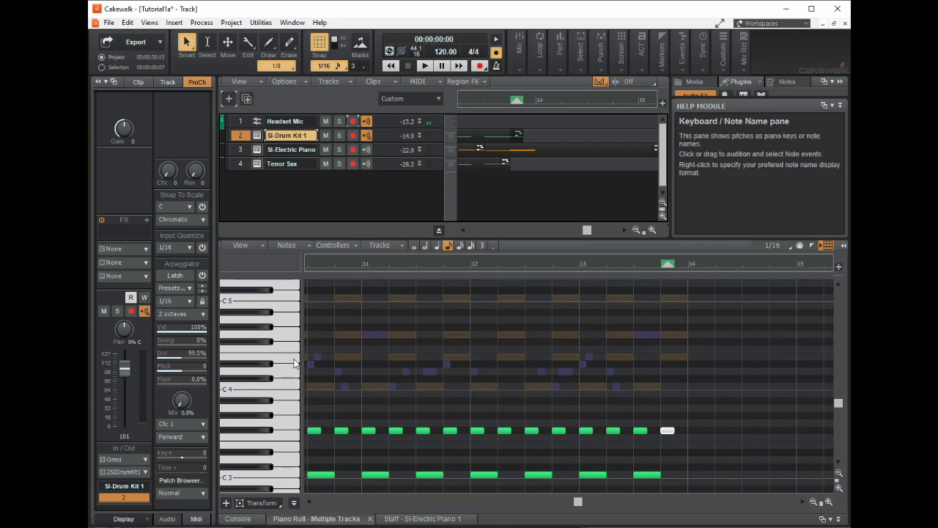
pyautogui.click(294, 363)
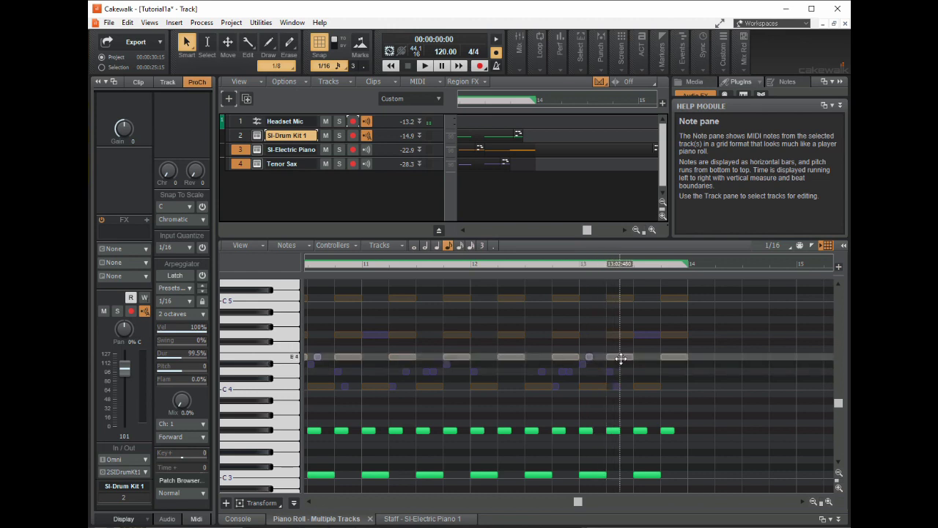
pyautogui.moveTo(589, 356); pyautogui.dragTo(588, 352)
pyautogui.hotkey('ctrl', 'z')
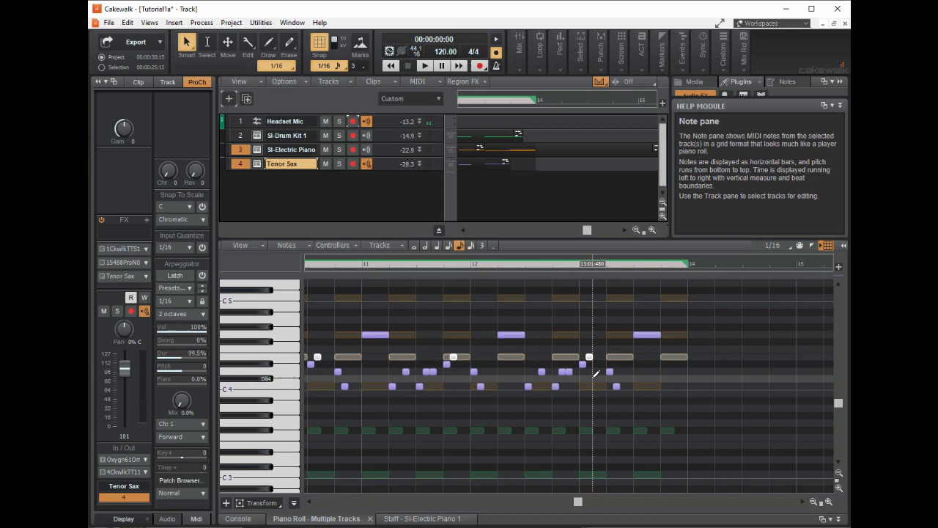
pyautogui.hotkey('ctrl', 'y')
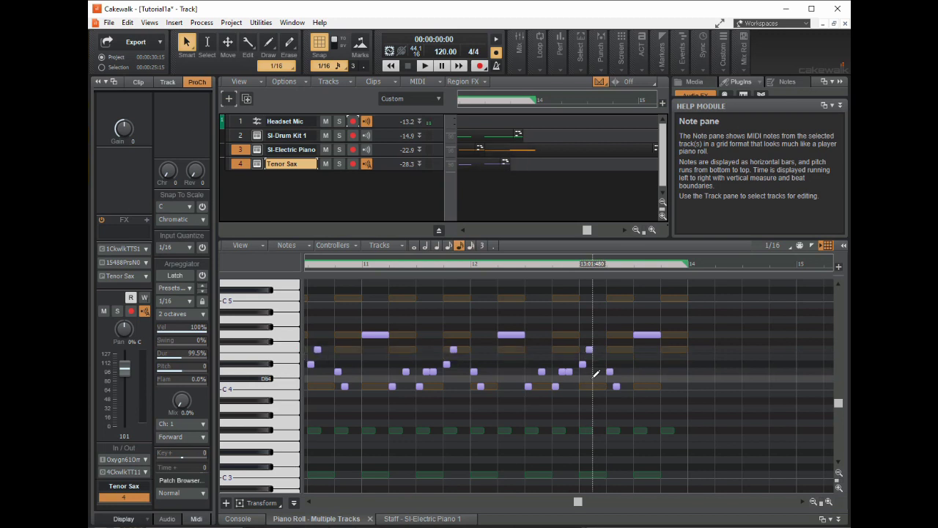
pyautogui.hotkey('ctrl', 'z')
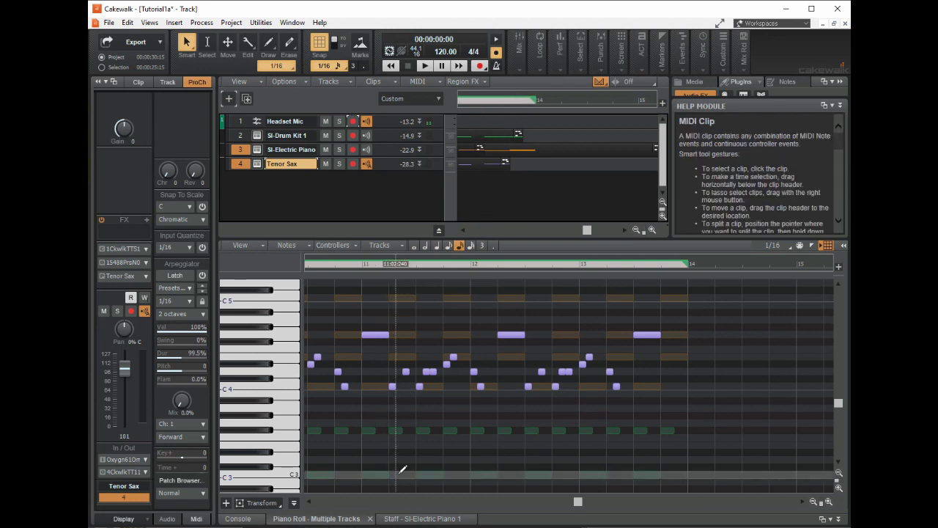
# Step: Scroll back to bar 1, play the song, then stop at 00:00:00:00
pyautogui.moveTo(577, 501); pyautogui.dragTo(295, 511)
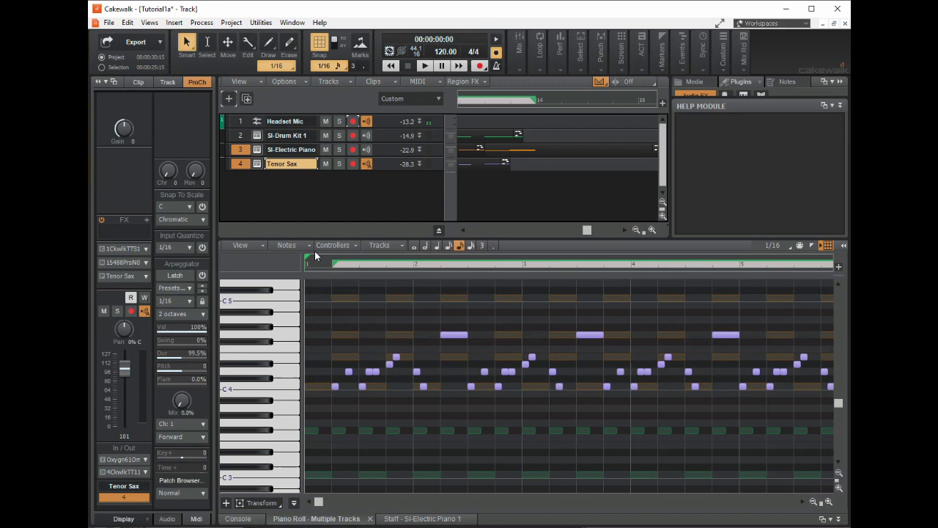
pyautogui.click(425, 66)
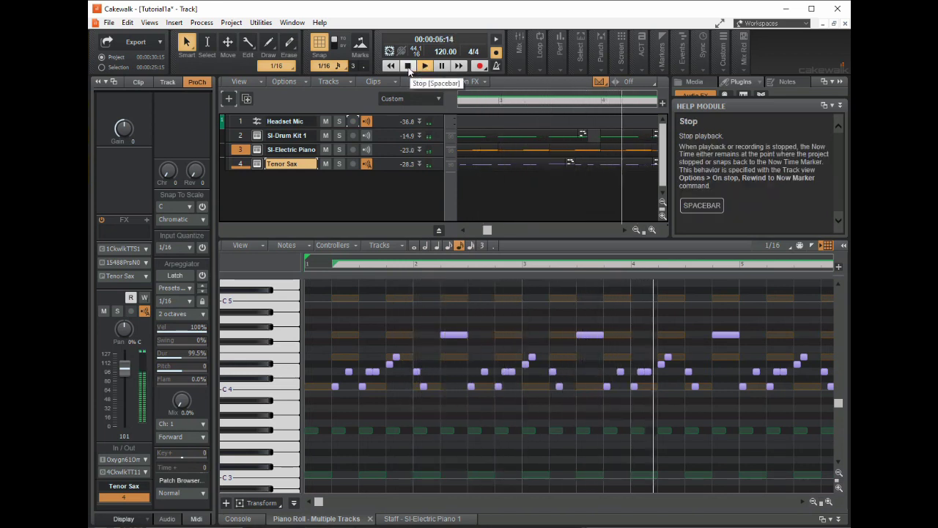
pyautogui.click(408, 66)
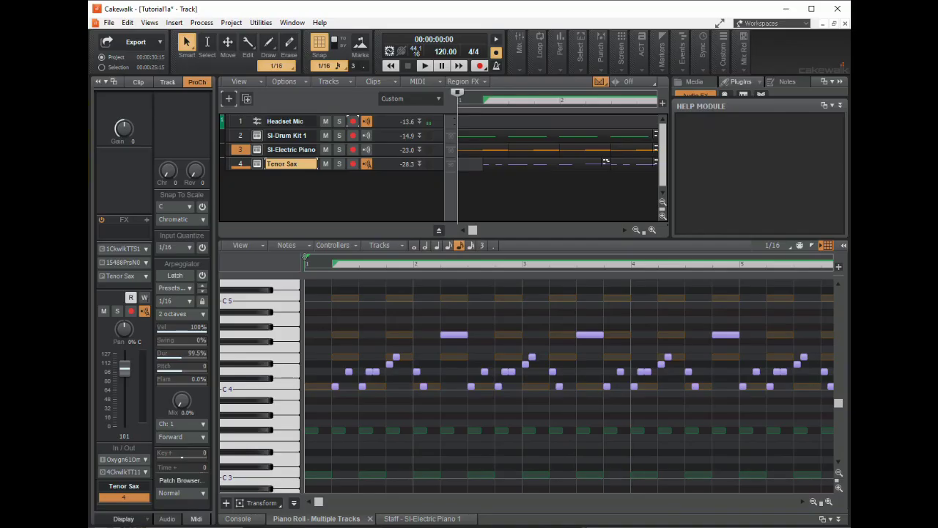
pyautogui.click(293, 434)
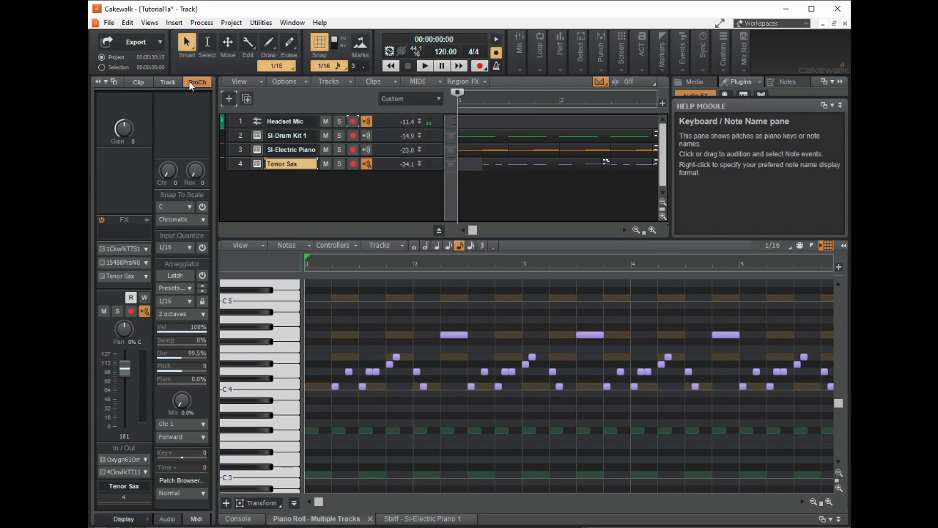
# Step: Confirm Oxygen 61 is checked as a MIDI input in Preferences and close with OK
pyautogui.click(128, 22)
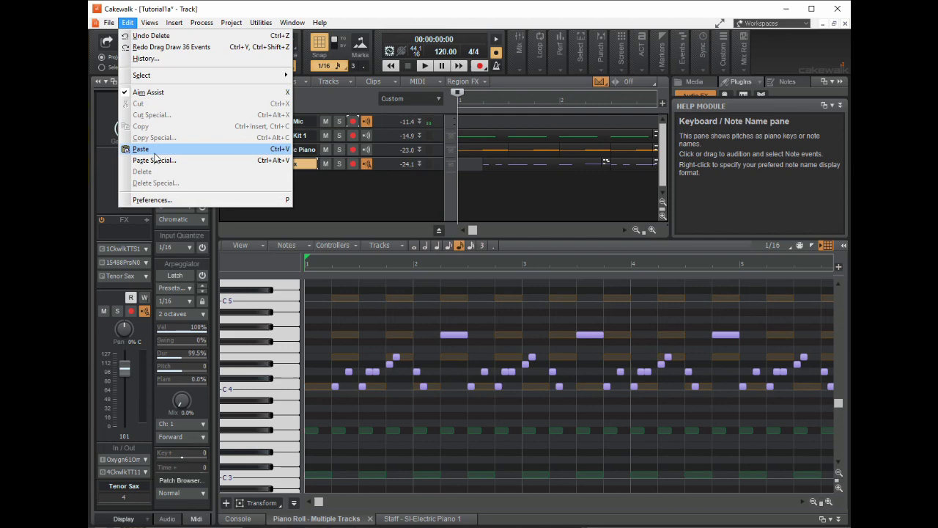
pyautogui.click(149, 199)
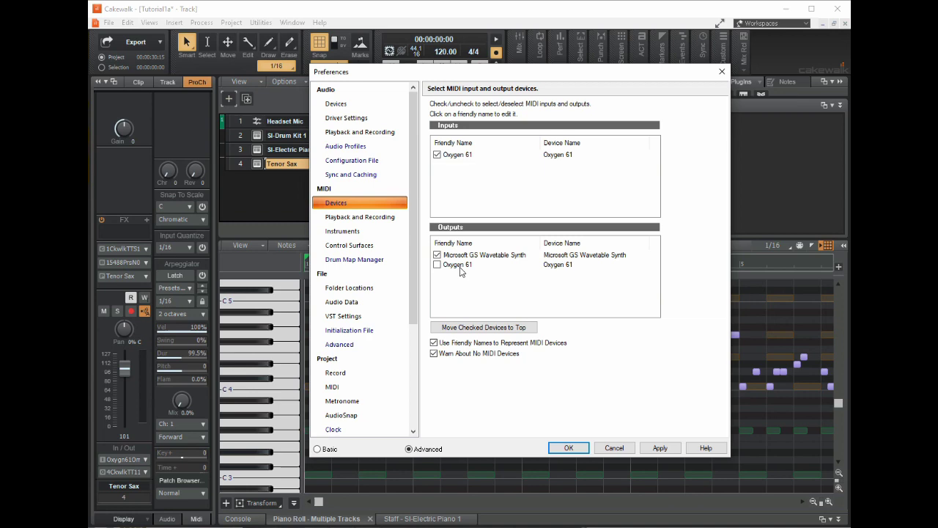
pyautogui.click(570, 451)
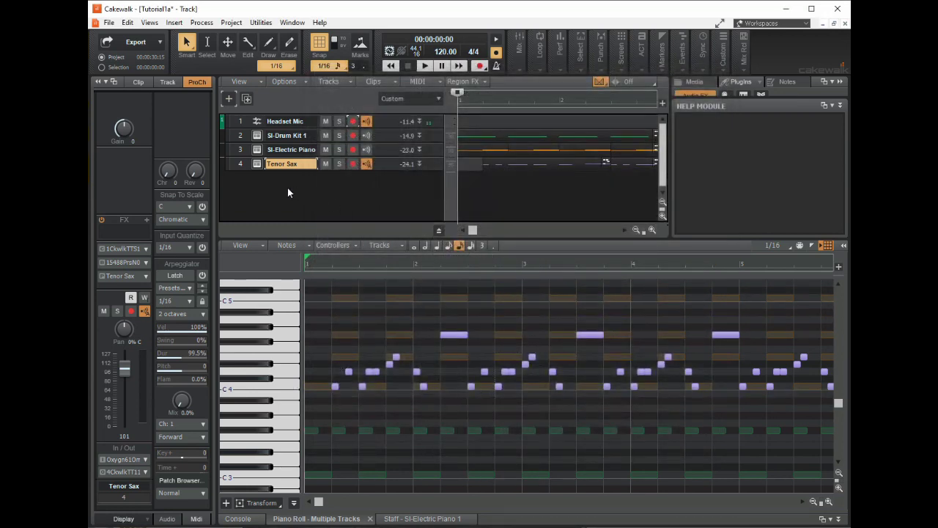
# Step: Set up one instrument track with SI-String Section as instrument and Oxygen 61 - Omni input
pyautogui.moveTo(288, 189)
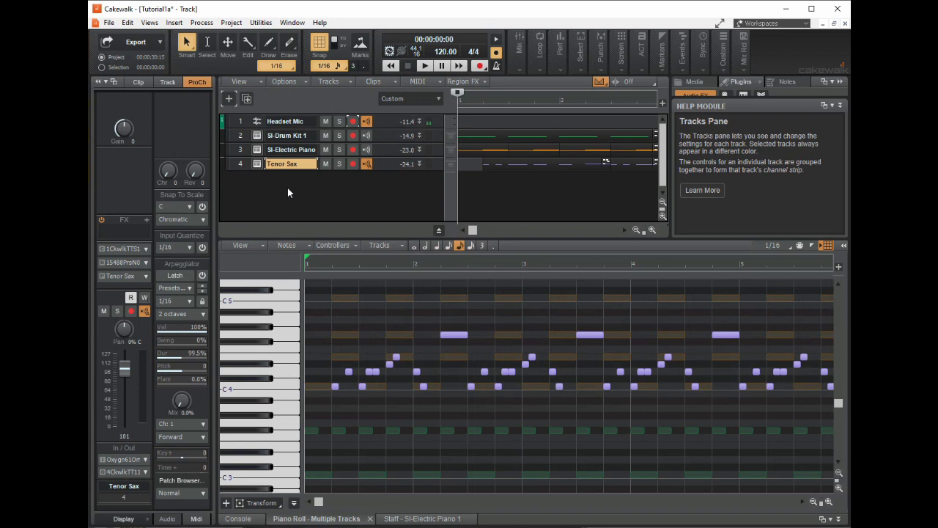
pyautogui.click(229, 99)
pyautogui.click(318, 69)
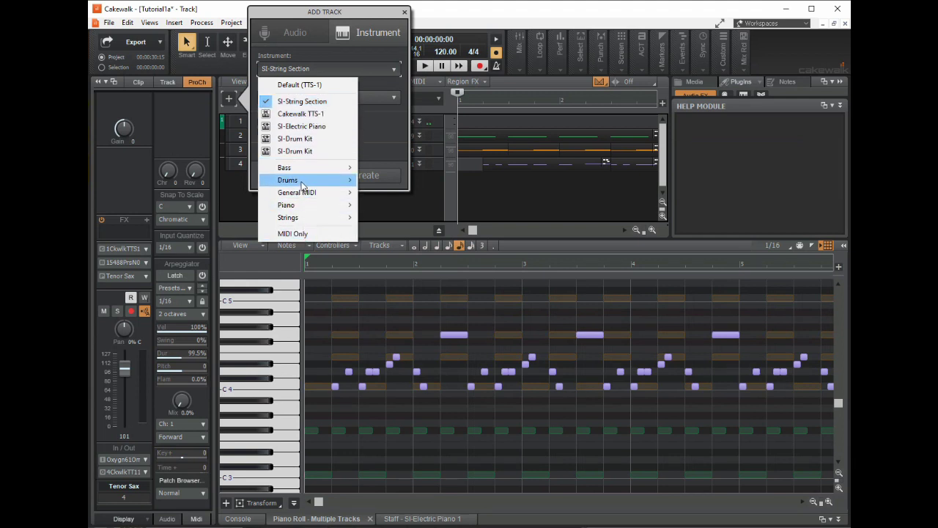
pyautogui.click(298, 102)
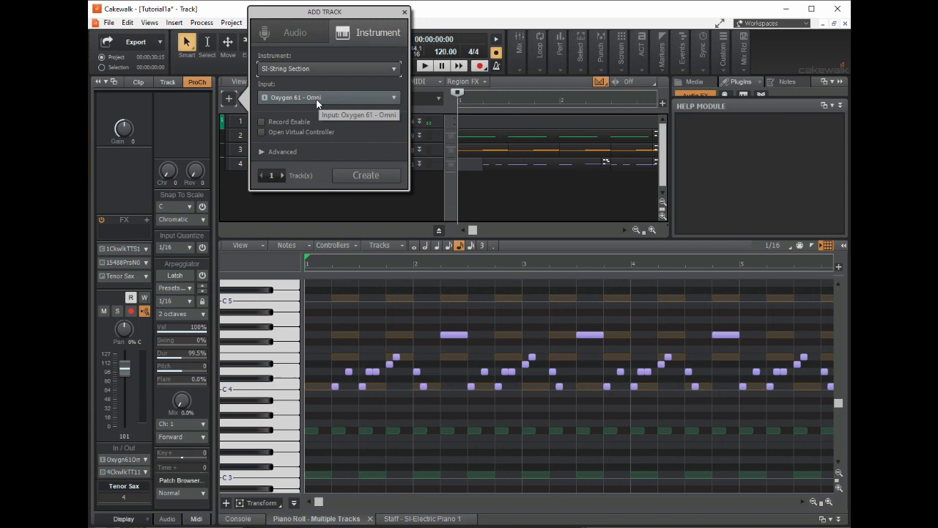
pyautogui.click(391, 98)
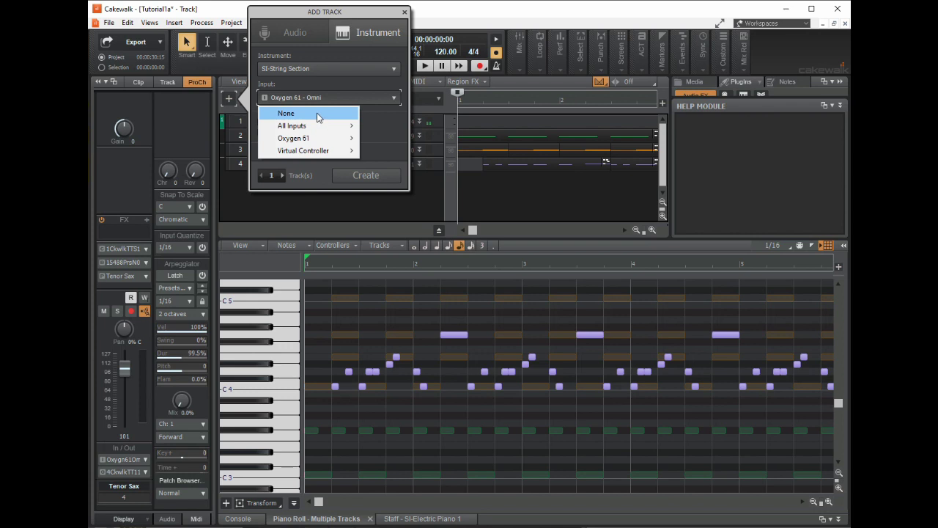
pyautogui.moveTo(311, 129)
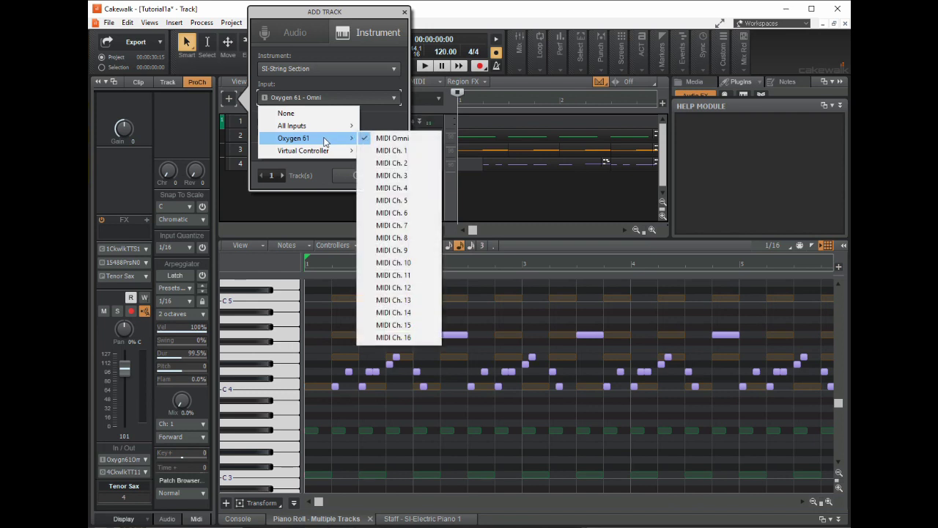
pyautogui.click(401, 140)
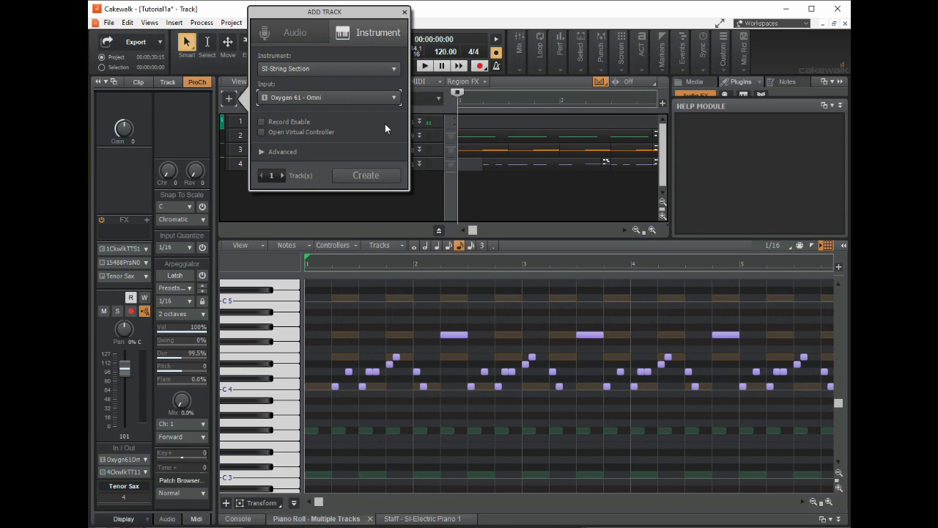
# Step: Create the SI-String Section 1 track, audition four notes, and open its Program Browser
pyautogui.click(370, 178)
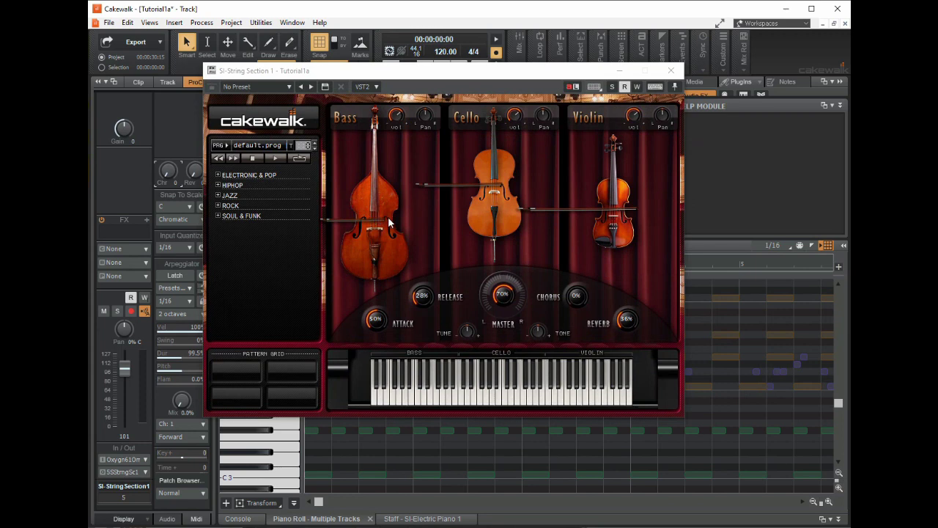
pyautogui.click(395, 396)
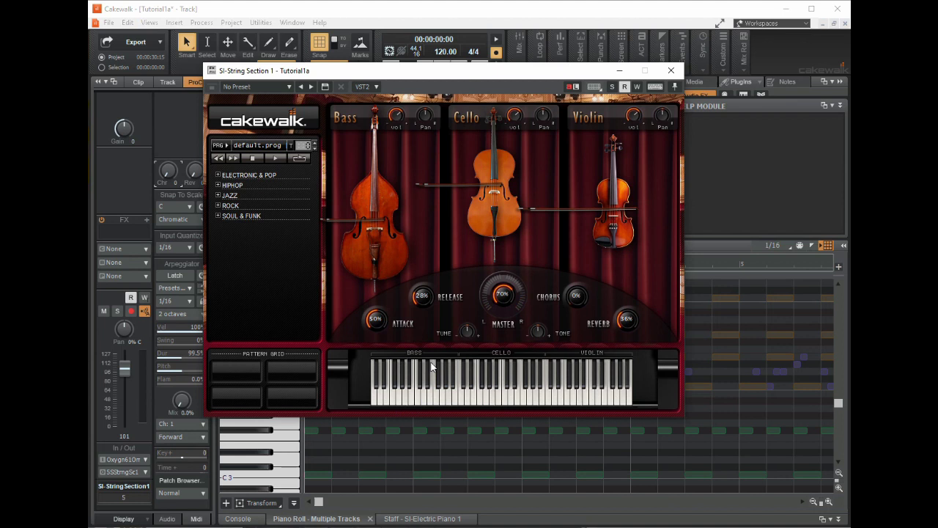
pyautogui.click(444, 402)
pyautogui.click(505, 395)
pyautogui.click(586, 396)
pyautogui.click(267, 146)
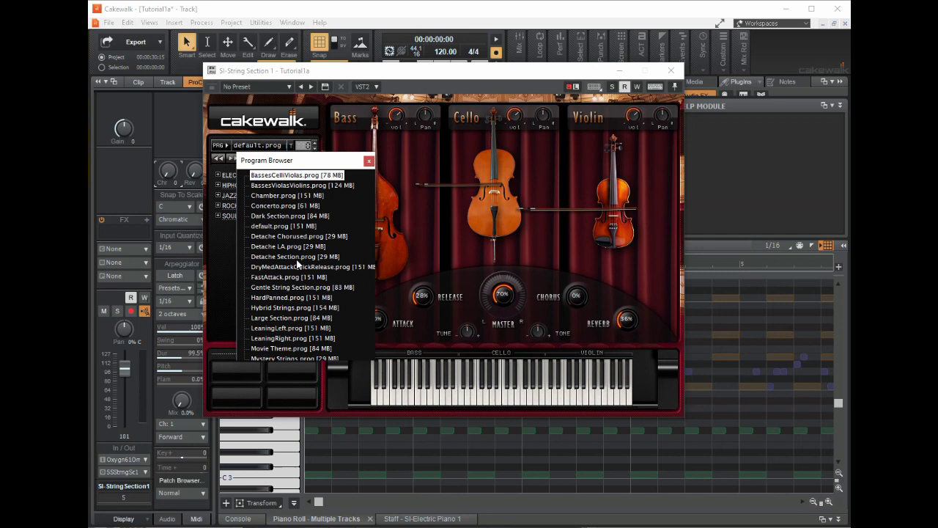
# Step: Load MOVIE TIME from ELECTRONIC & POP, stop its preview, and close the synth window
pyautogui.click(369, 161)
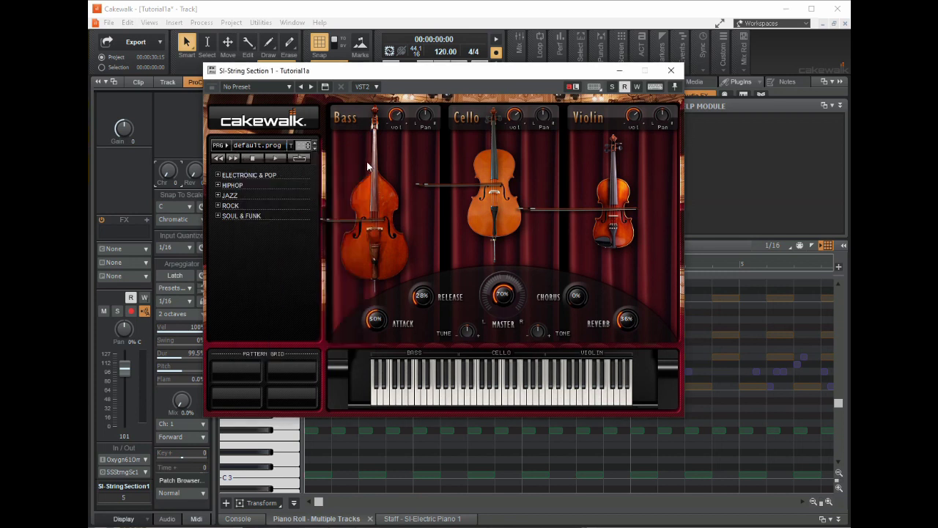
pyautogui.click(218, 175)
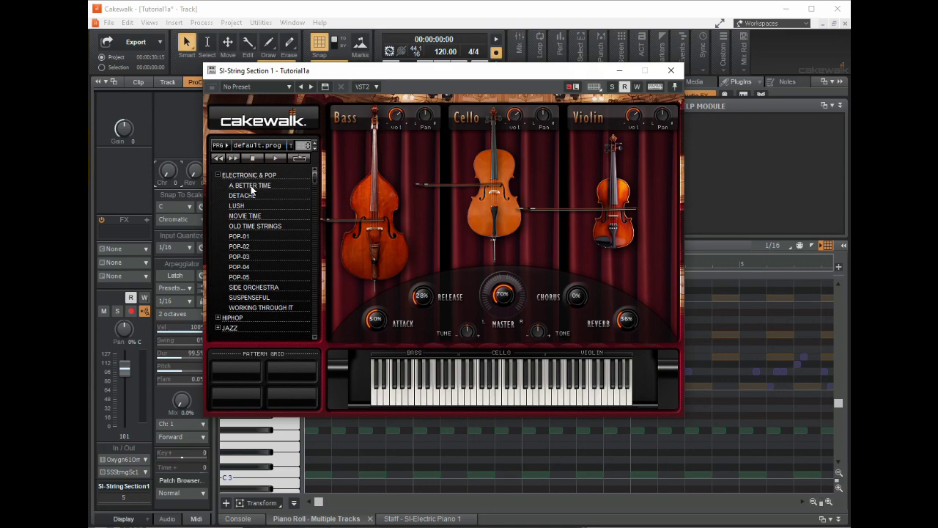
pyautogui.moveTo(449, 73); pyautogui.dragTo(473, 24)
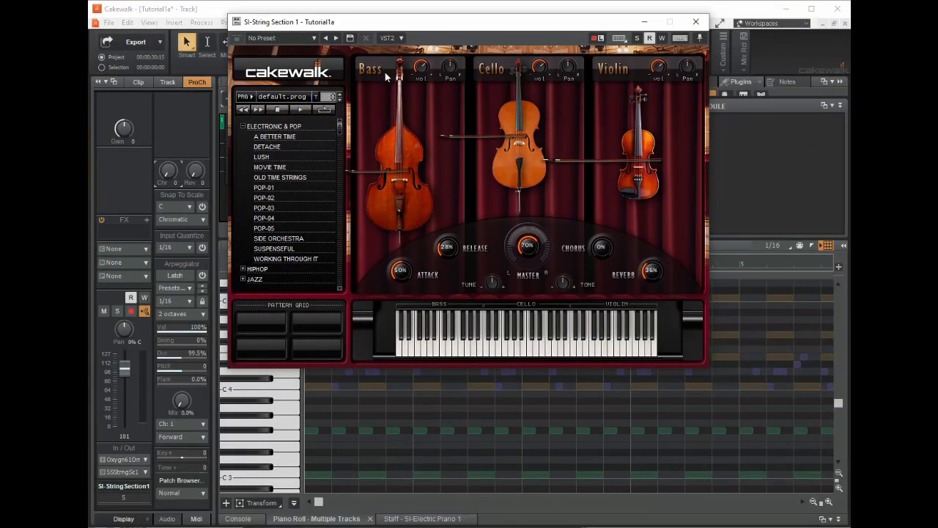
pyautogui.click(292, 137)
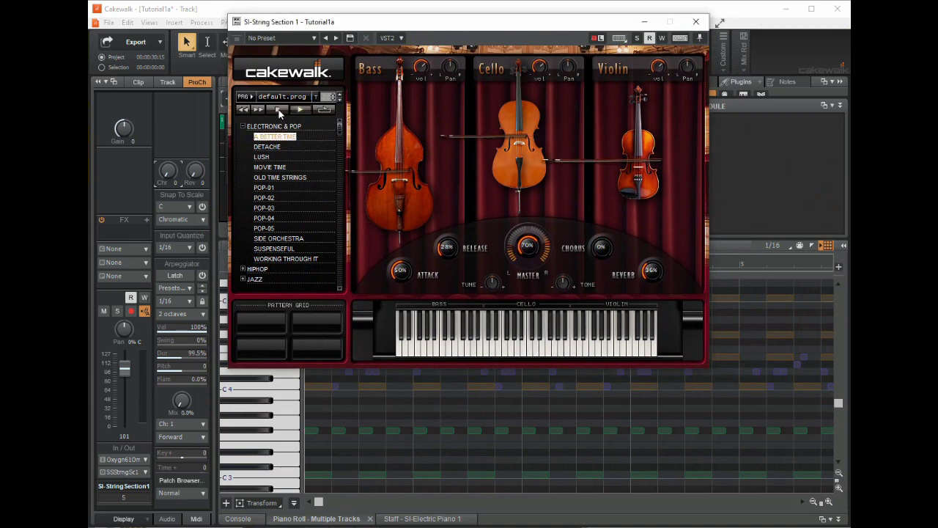
pyautogui.click(269, 167)
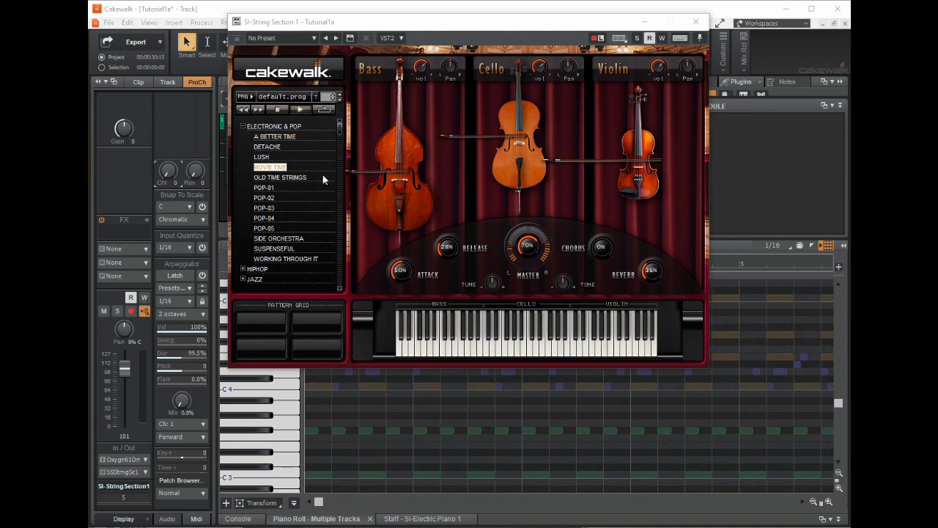
pyautogui.click(278, 110)
pyautogui.click(697, 22)
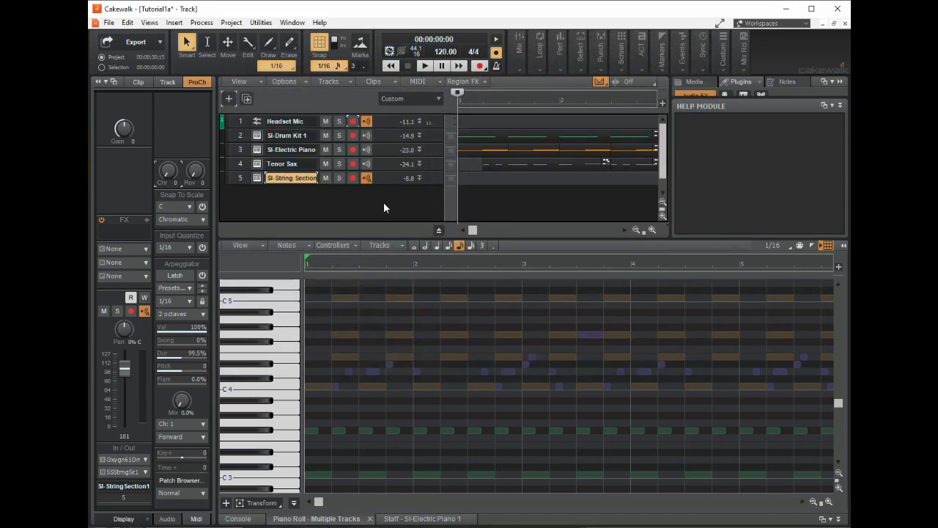
pyautogui.moveTo(383, 203)
pyautogui.moveTo(420, 210)
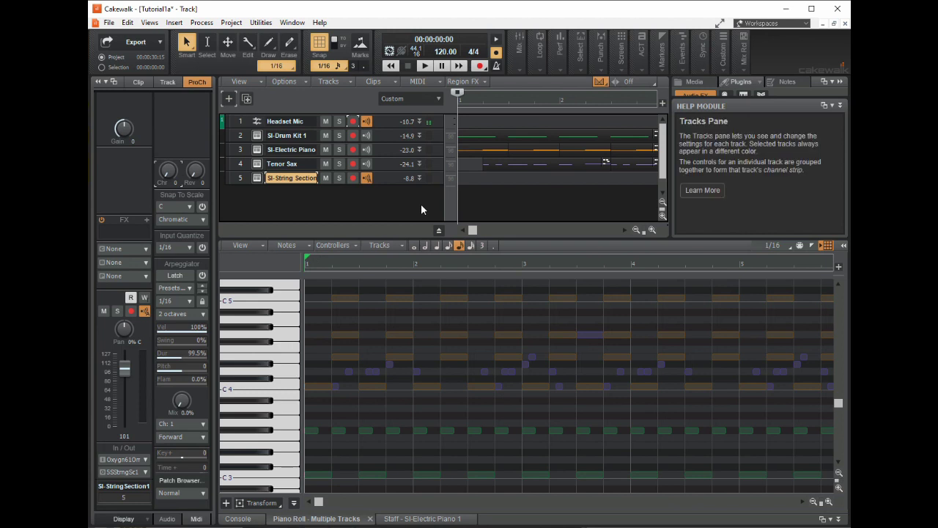
pyautogui.moveTo(425, 66)
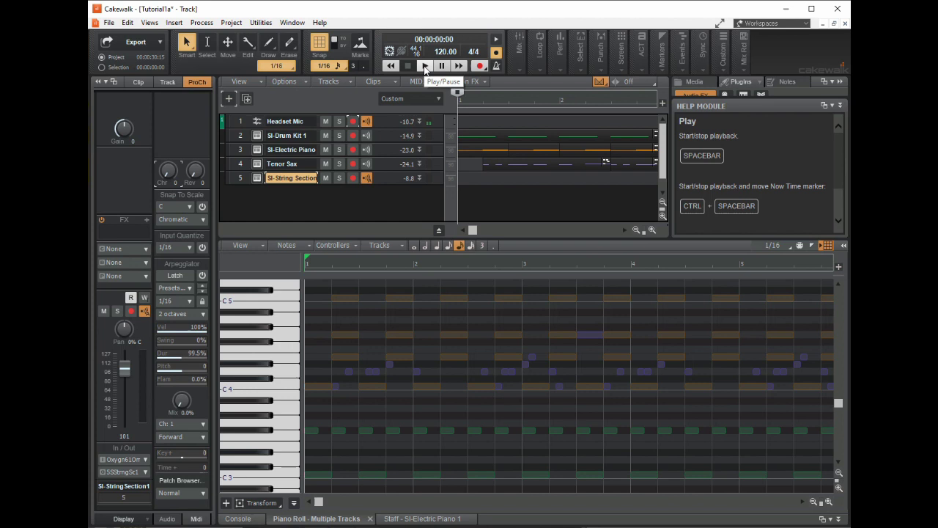
# Step: Arm track 5 and record a sustained string note from the keyboard as Record 5
pyautogui.click(353, 179)
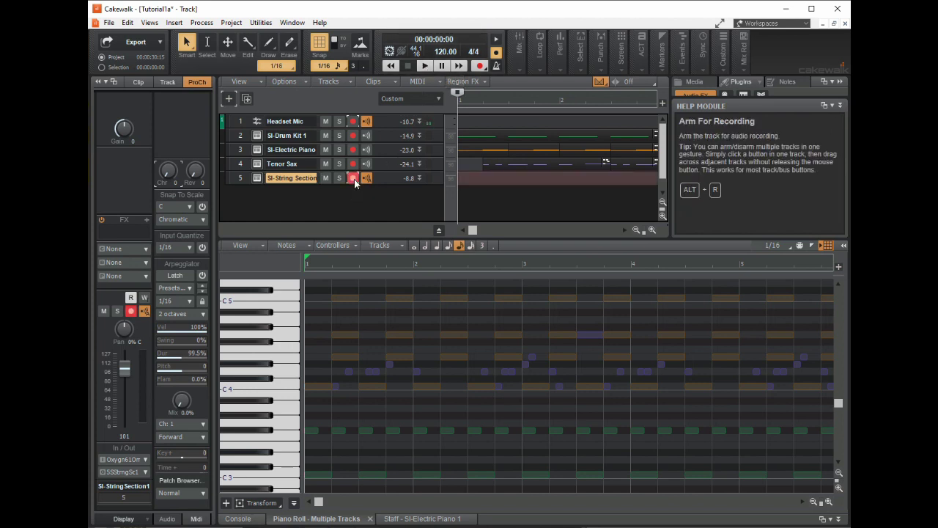
pyautogui.click(480, 66)
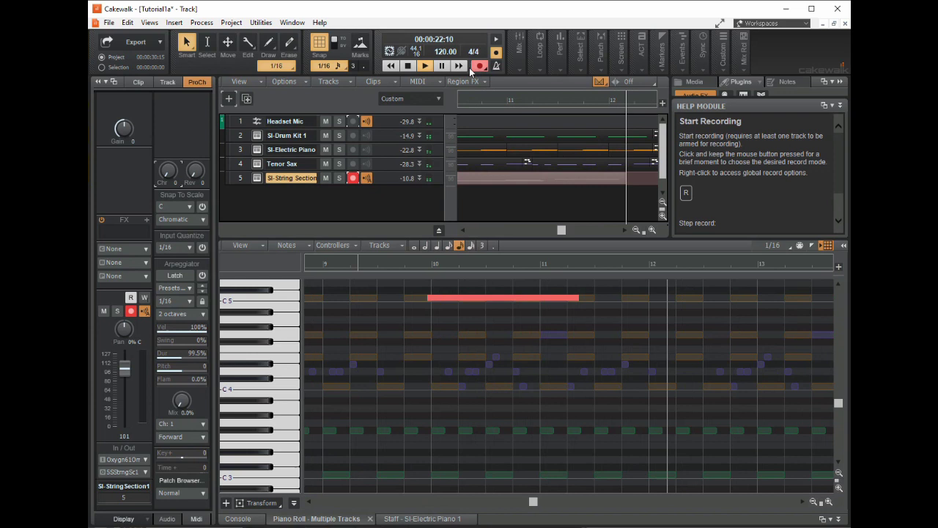
pyautogui.click(410, 67)
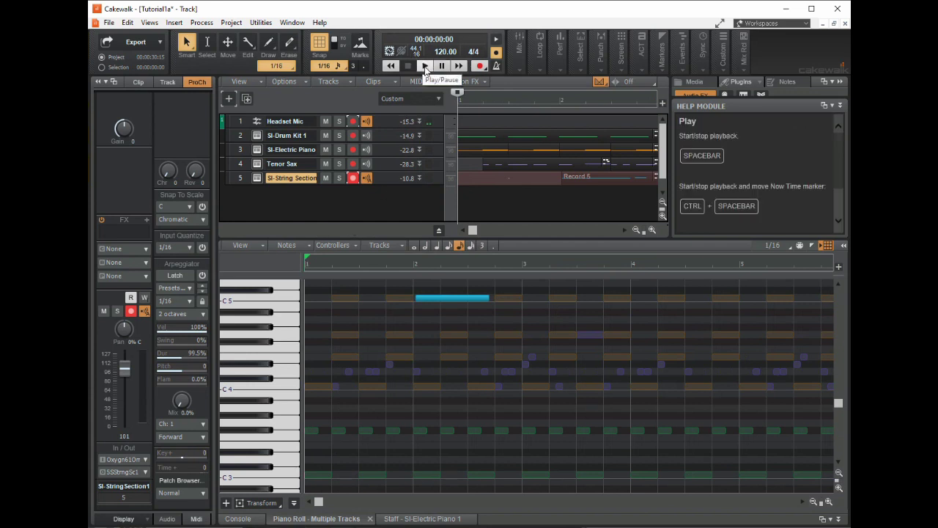
# Step: Select track 5 and show only its string notes with Clear Track Selection
pyautogui.click(242, 178)
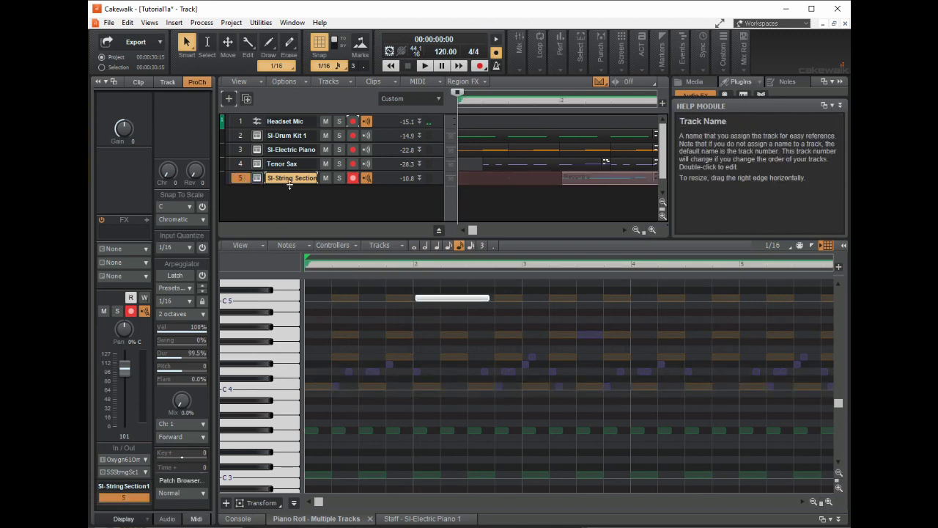
pyautogui.click(389, 244)
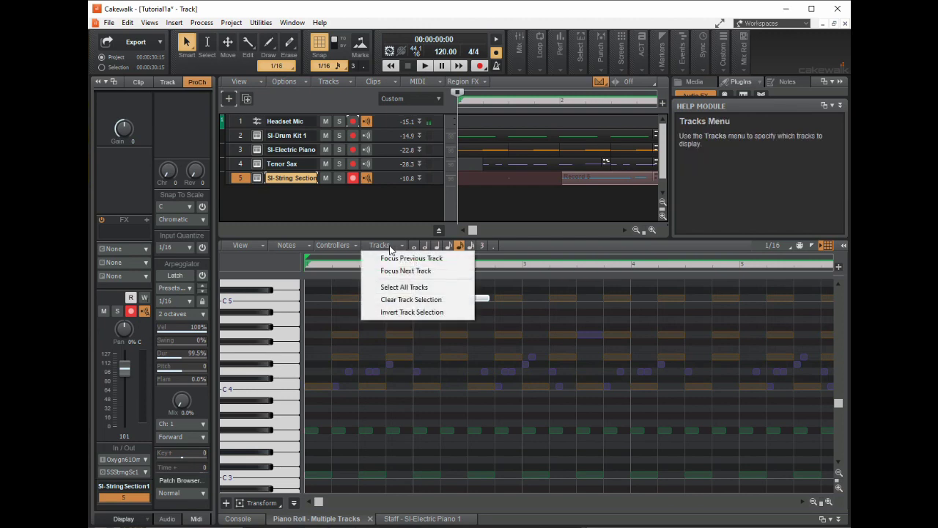
pyautogui.click(402, 299)
pyautogui.scroll(3, 453, 337)
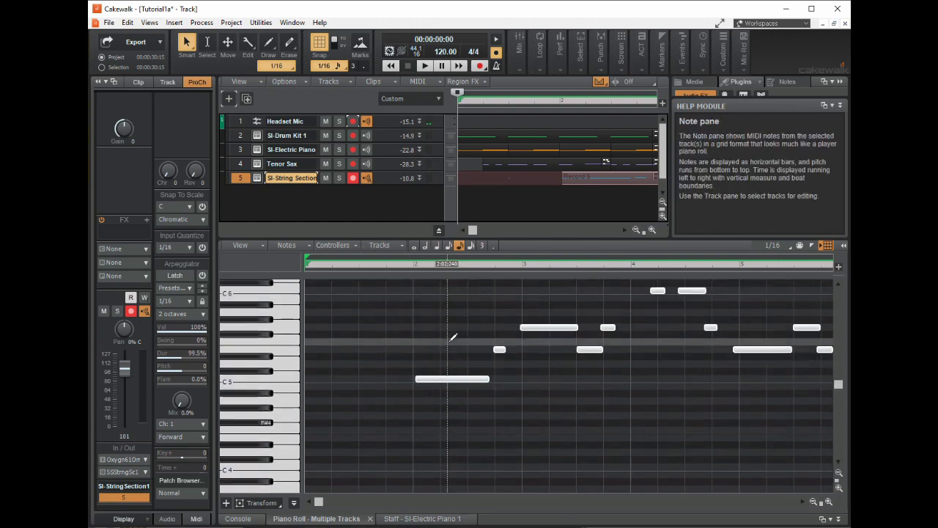
pyautogui.scroll(3, 452, 337)
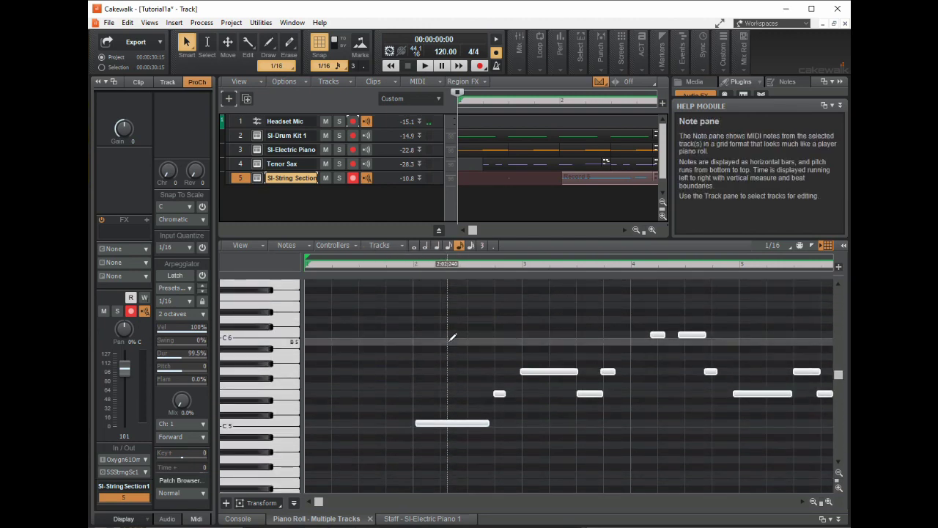
# Step: Play back the Record 5 strings, deselect the notes, and stop playback
pyautogui.click(426, 68)
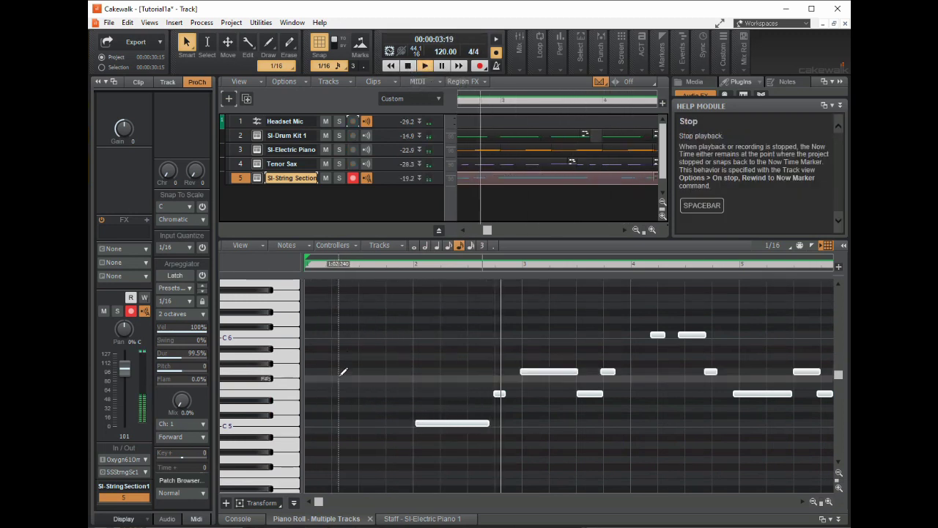
pyautogui.click(342, 371)
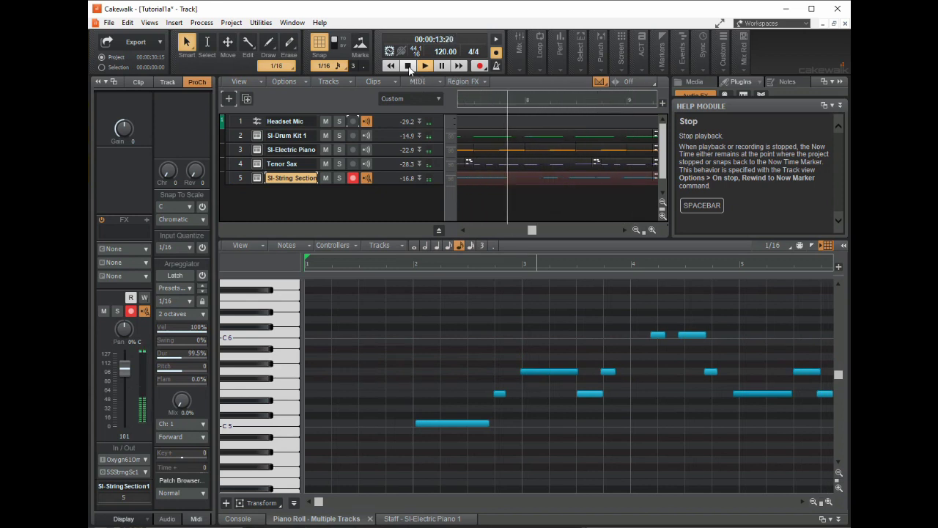
pyautogui.click(409, 66)
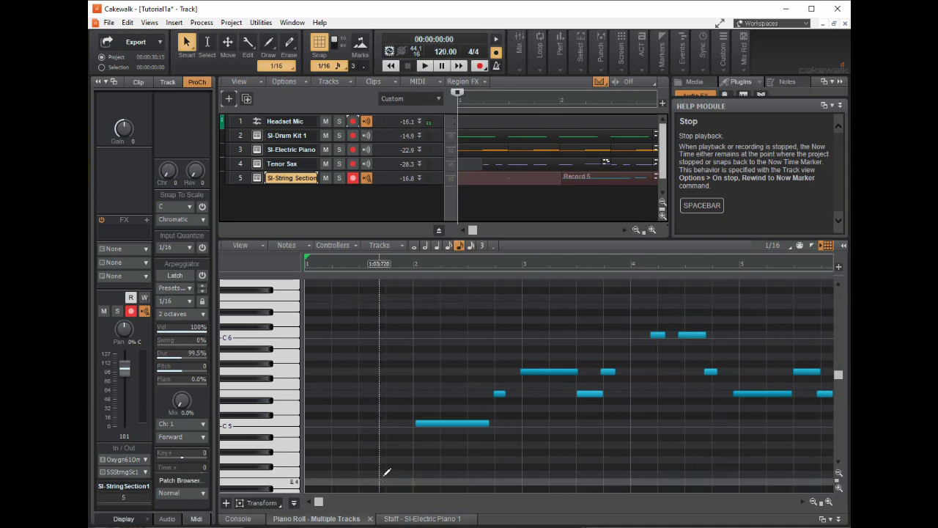
# Step: Show the string part in Staff view, play along, then stop recording and return to the multi-track Piano Roll
pyautogui.click(149, 22)
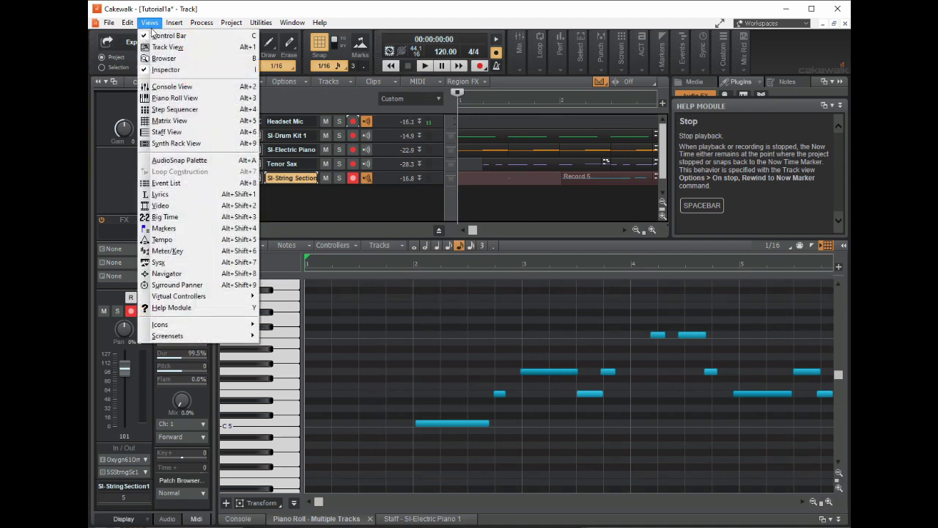
pyautogui.click(182, 132)
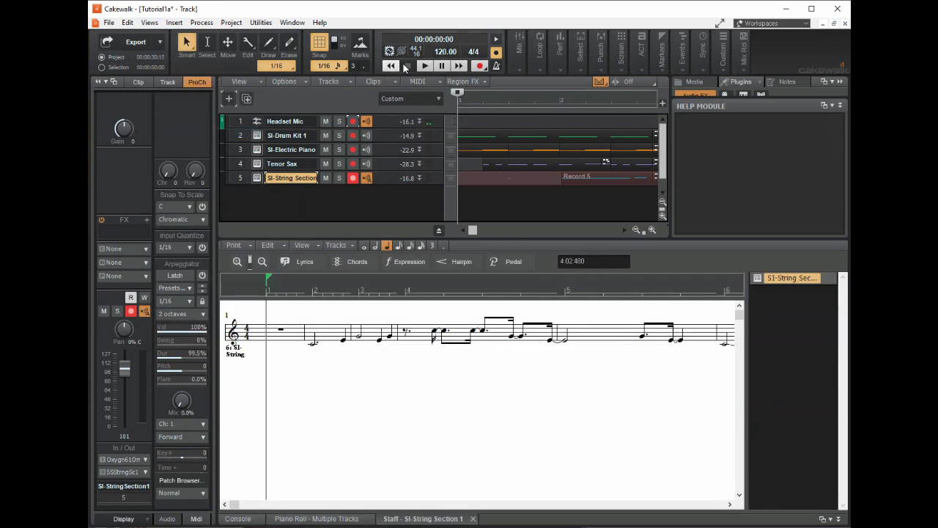
pyautogui.click(425, 65)
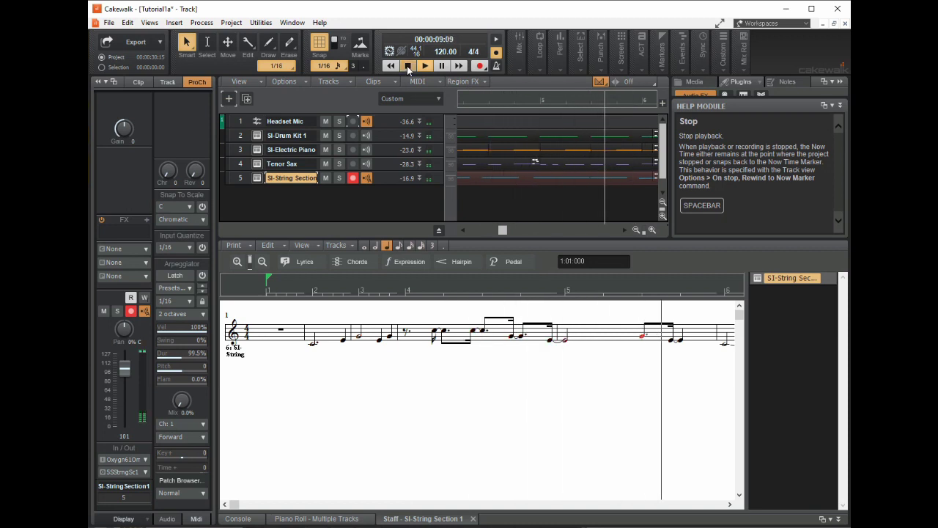
pyautogui.click(408, 66)
pyautogui.click(300, 519)
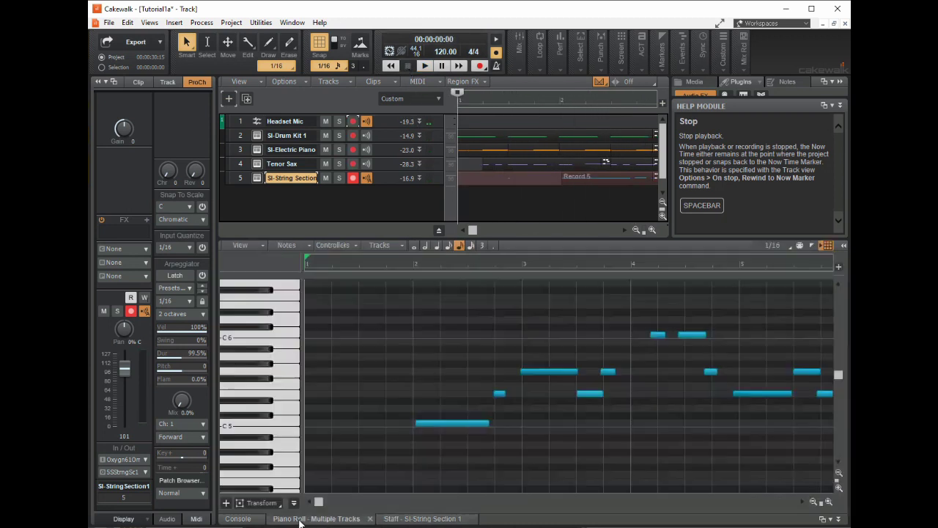
# Step: Disarm recording on track 5 (SI-String Section 1) and display the mixing Console
pyautogui.click(354, 180)
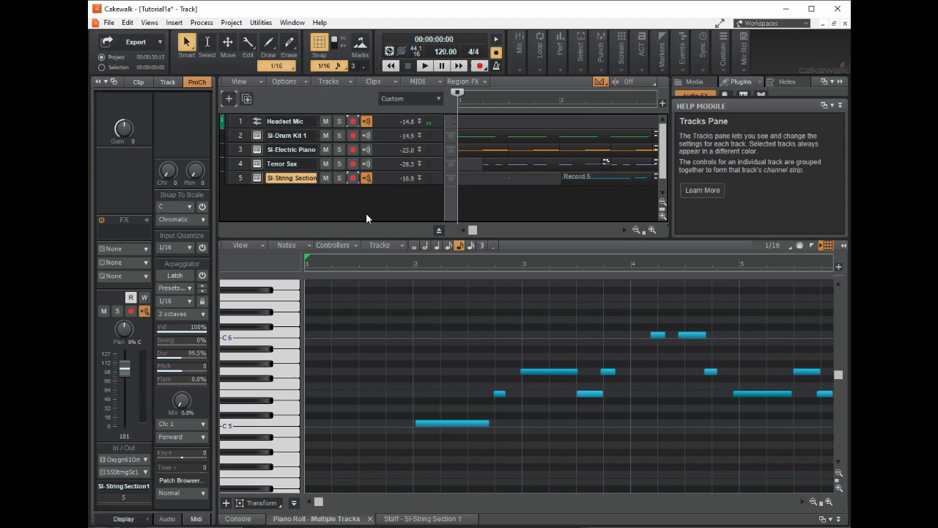
pyautogui.click(241, 518)
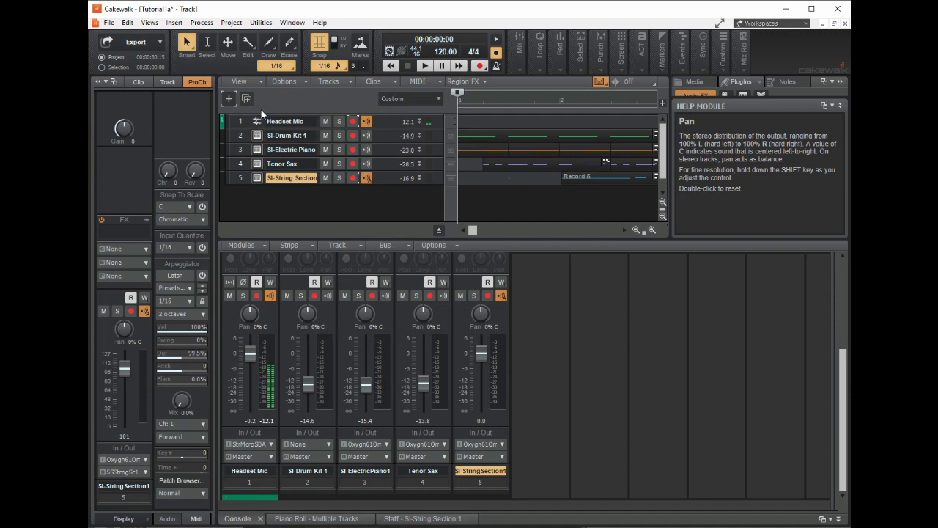
# Step: Pan the first drum voice in the SI-Drum Kit synth to -50%, then close the synth window
pyautogui.click(257, 135)
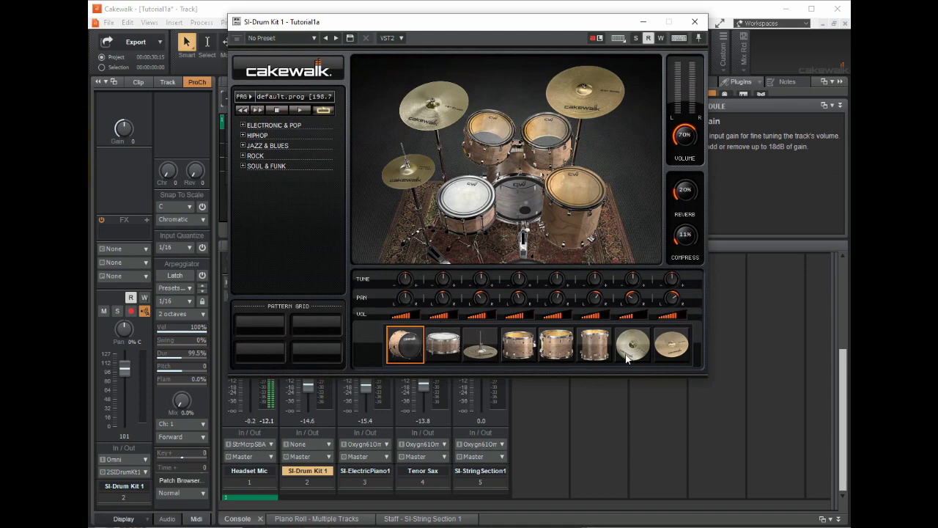
pyautogui.moveTo(408, 301); pyautogui.dragTo(443, 313)
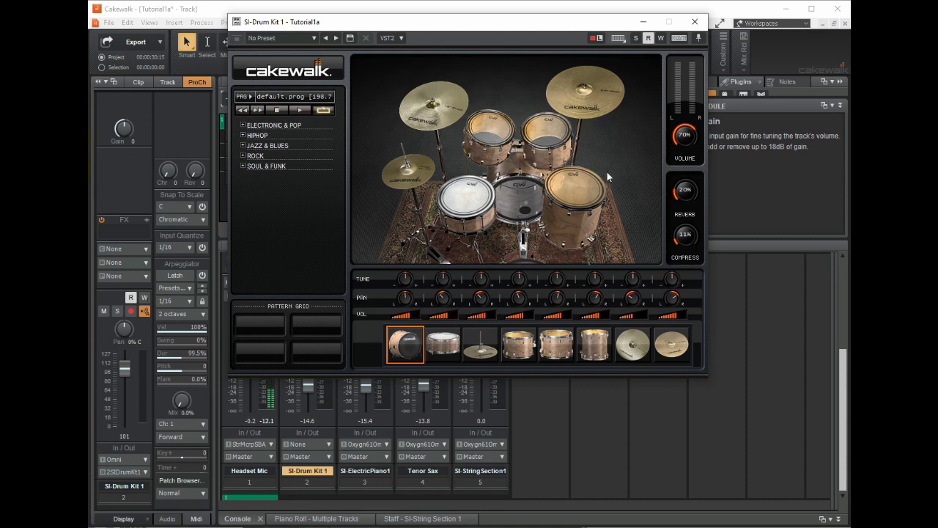
pyautogui.click(695, 23)
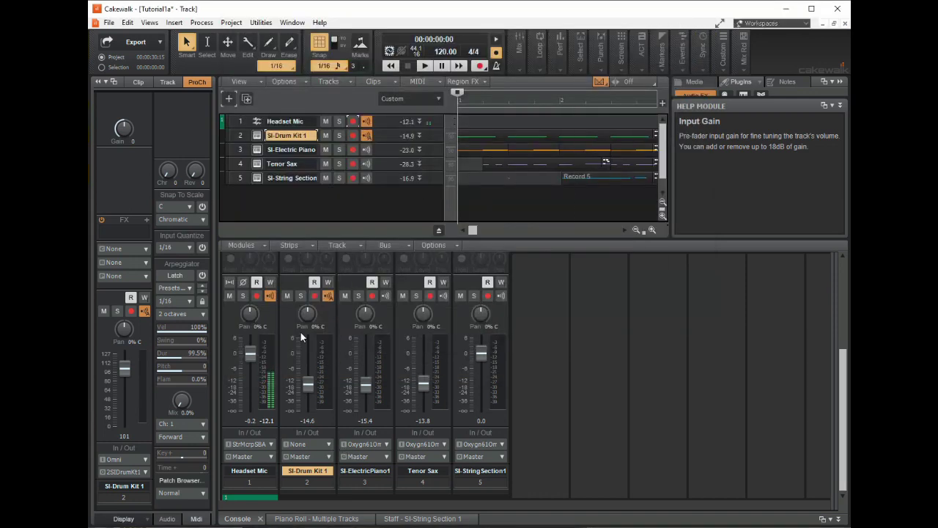
# Step: Pan the electric piano 33% left and the string section 32% right
pyautogui.moveTo(307, 313)
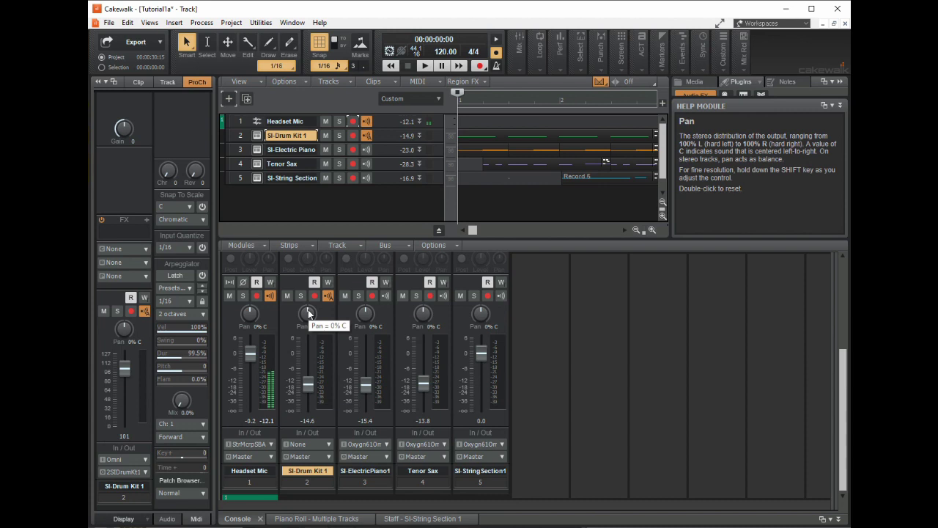
pyautogui.moveTo(365, 313); pyautogui.dragTo(365, 321)
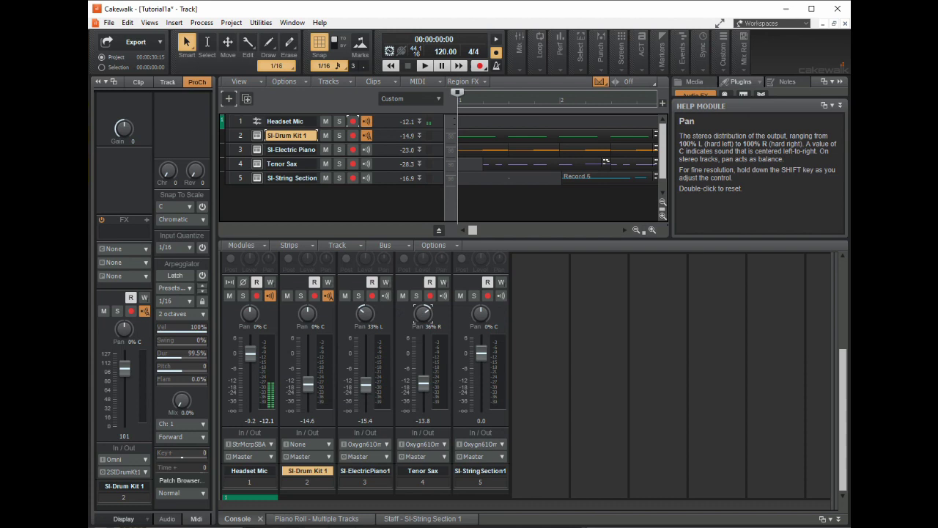
pyautogui.moveTo(480, 317); pyautogui.dragTo(479, 305)
# Step: Lower the strings fader to -8.9, play the mix, raise the electric piano to -9.0, then stop
pyautogui.moveTo(481, 353); pyautogui.dragTo(481, 375)
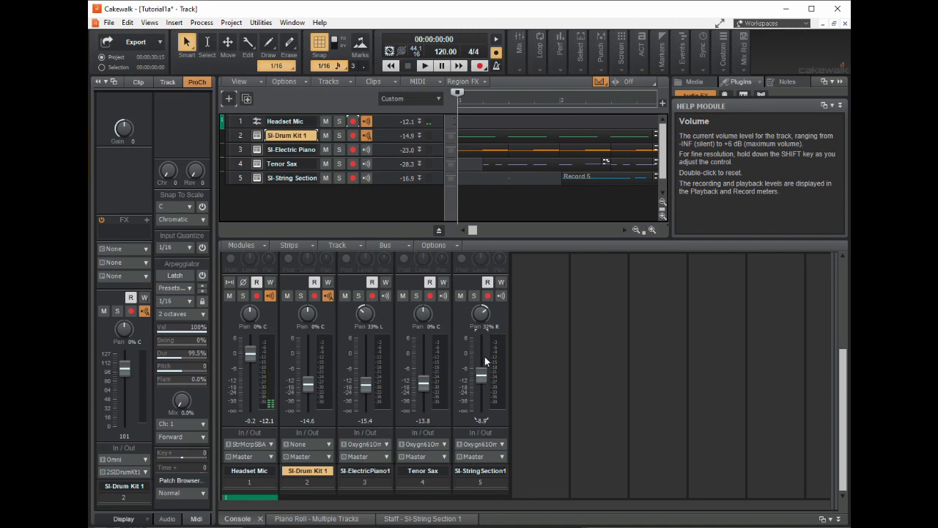
pyautogui.click(425, 67)
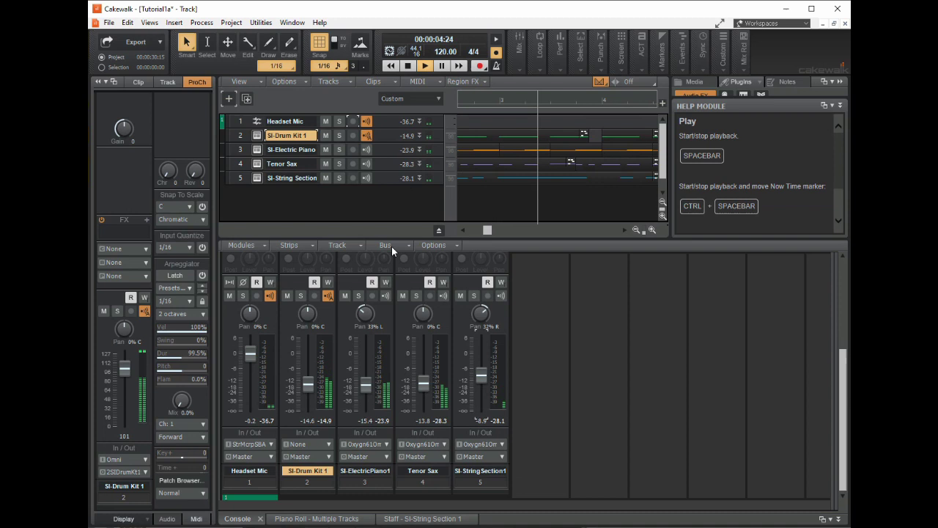
pyautogui.moveTo(363, 380); pyautogui.dragTo(364, 375)
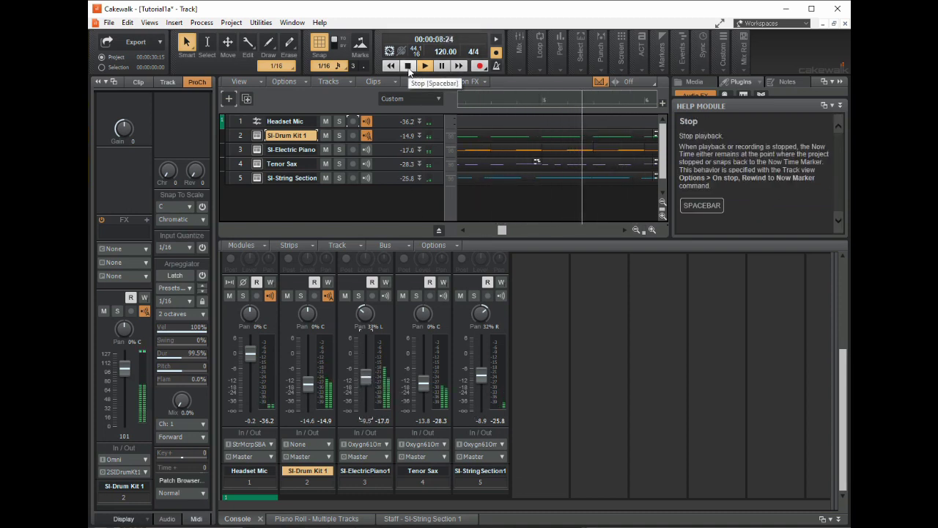
pyautogui.click(409, 66)
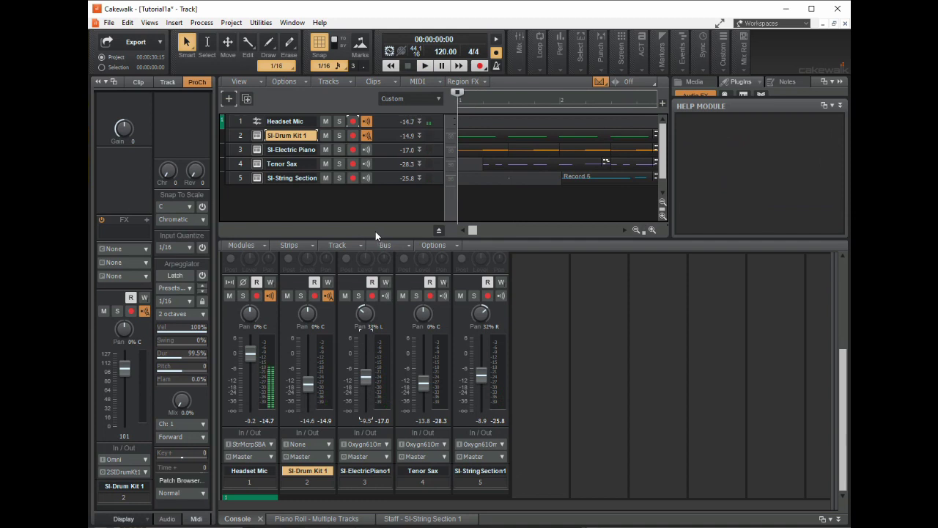
# Step: Export the mix as an MP3 via Export > Audio, replacing the file name's '1a' ending with '2'
pyautogui.click(157, 44)
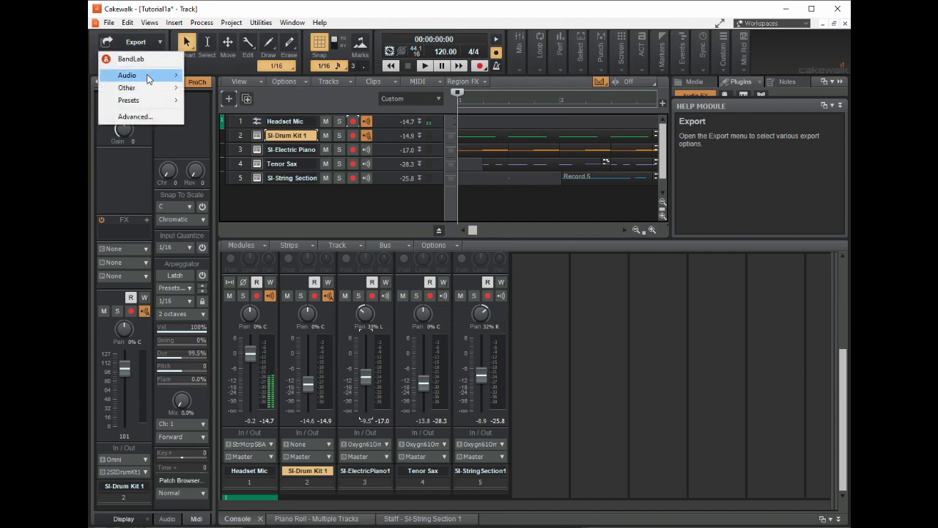
pyautogui.moveTo(148, 76)
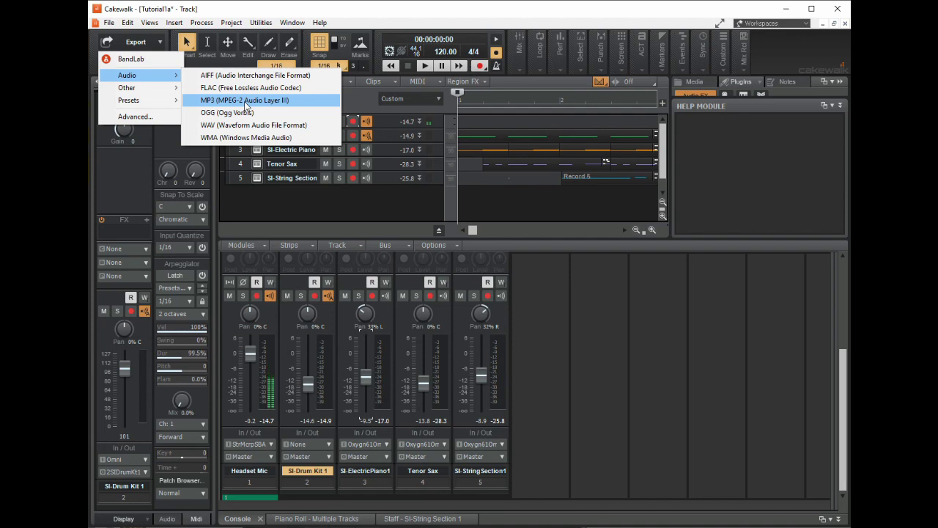
pyautogui.click(245, 103)
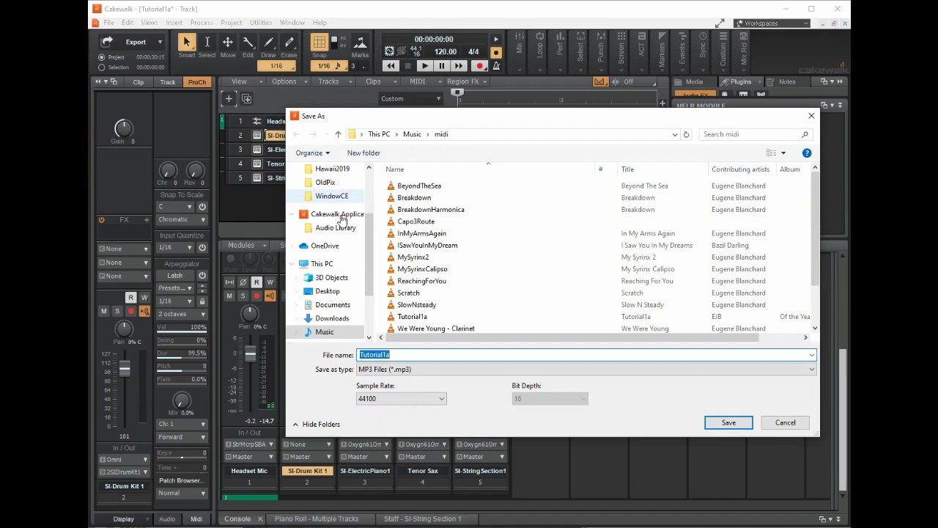
pyautogui.click(408, 354)
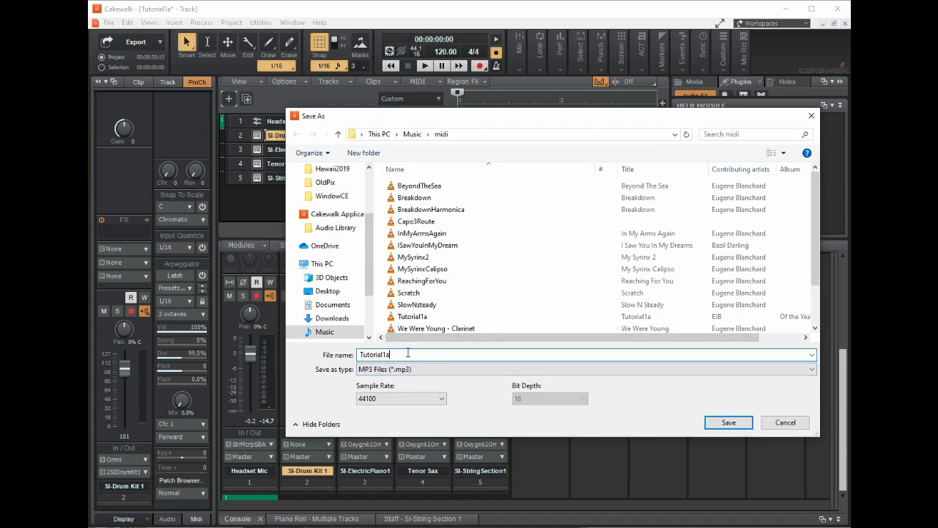
pyautogui.press('BackSpace')
pyautogui.press('BackSpace')
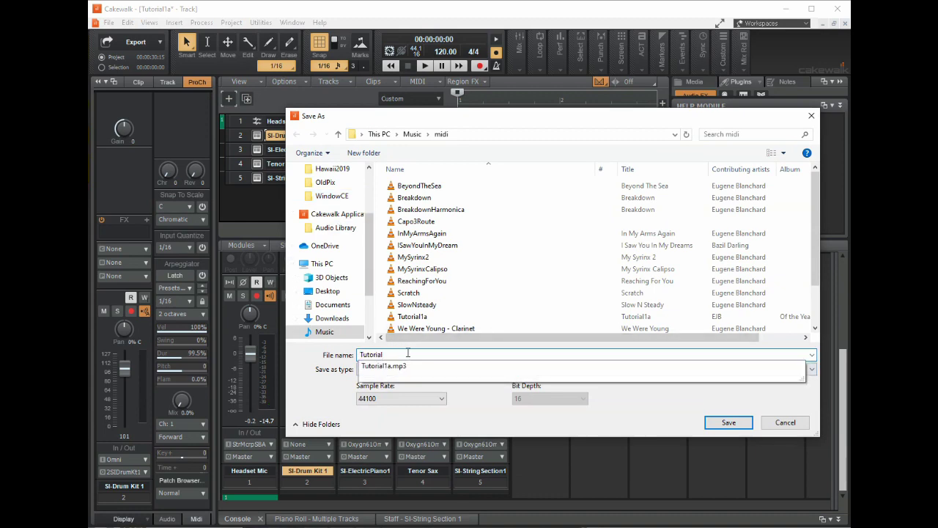
pyautogui.write('2')
pyautogui.press('Return')
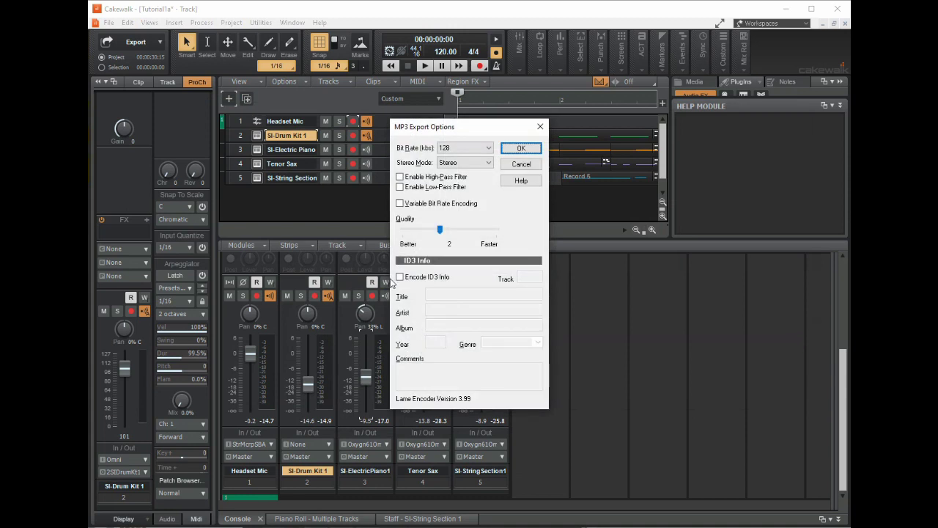
# Step: Enable ID3 encoding and set track number 2 and title 'Tutorial 2'
pyautogui.click(400, 278)
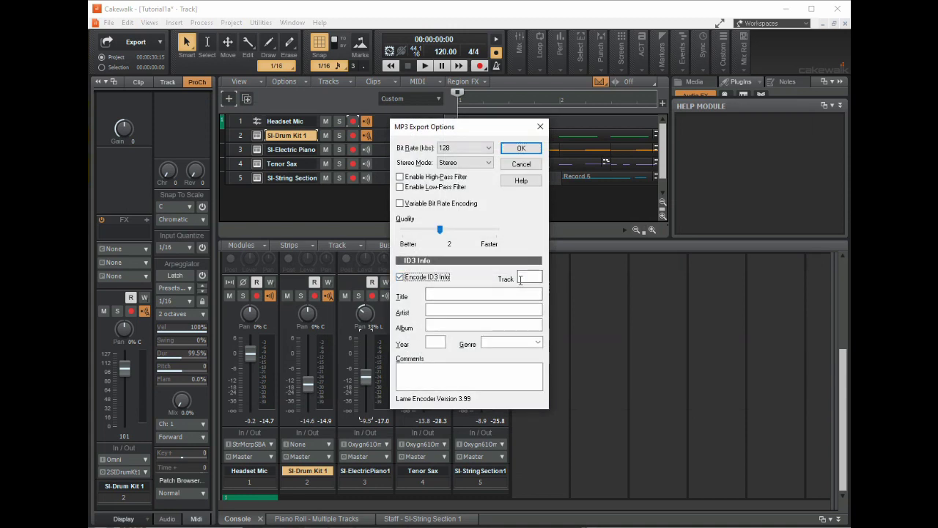
pyautogui.click(521, 276)
pyautogui.click(458, 295)
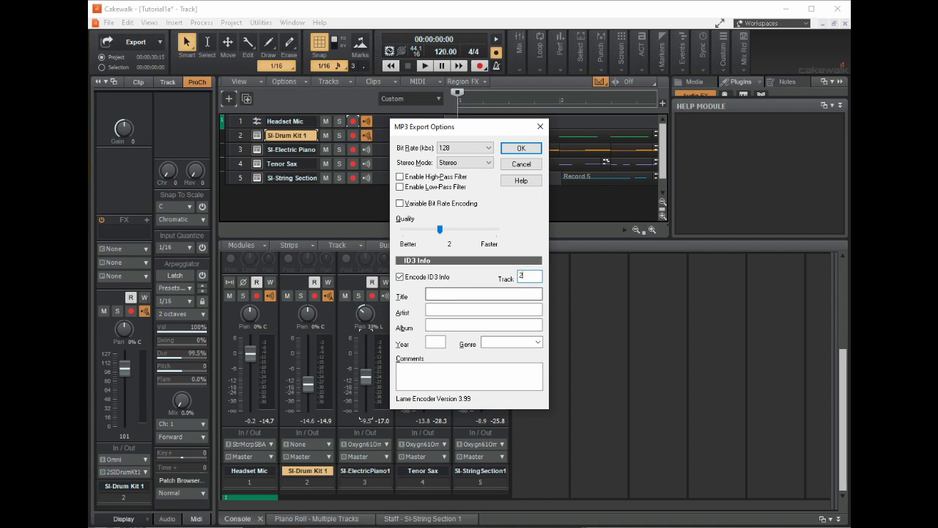
pyautogui.click(458, 294)
pyautogui.write('Tutorial')
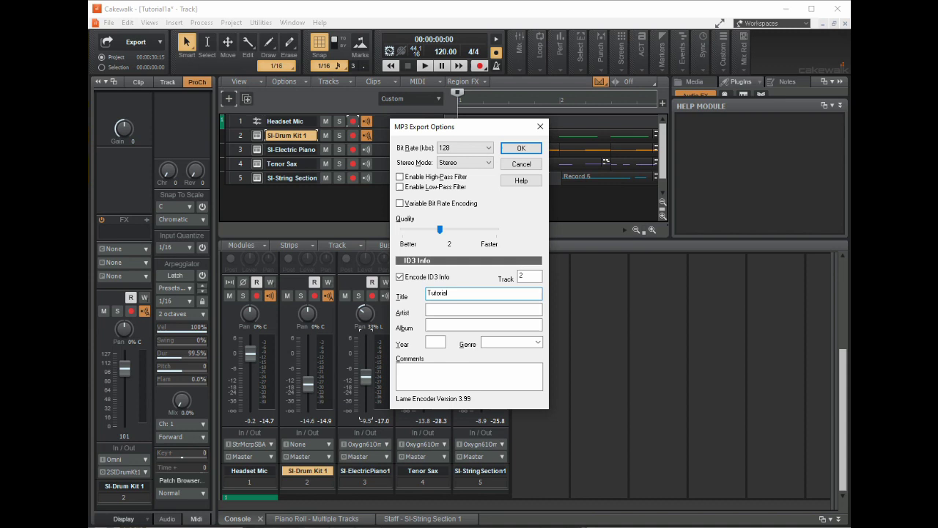
pyautogui.write(' 2')
# Step: Fill in the artist, album 'The Great Music', year 2019, and genre Booty Bass
pyautogui.click(468, 311)
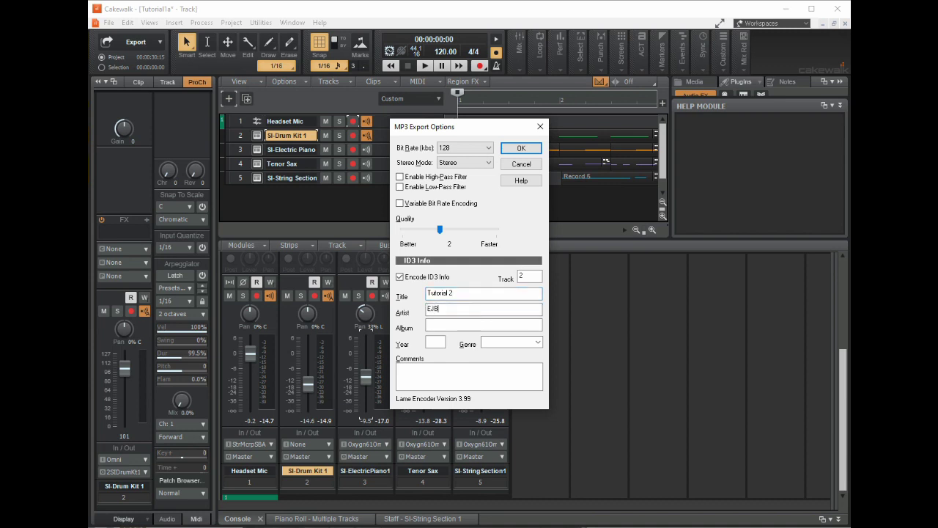
pyautogui.click(449, 326)
pyautogui.click(438, 341)
pyautogui.write('2019')
pyautogui.click(510, 342)
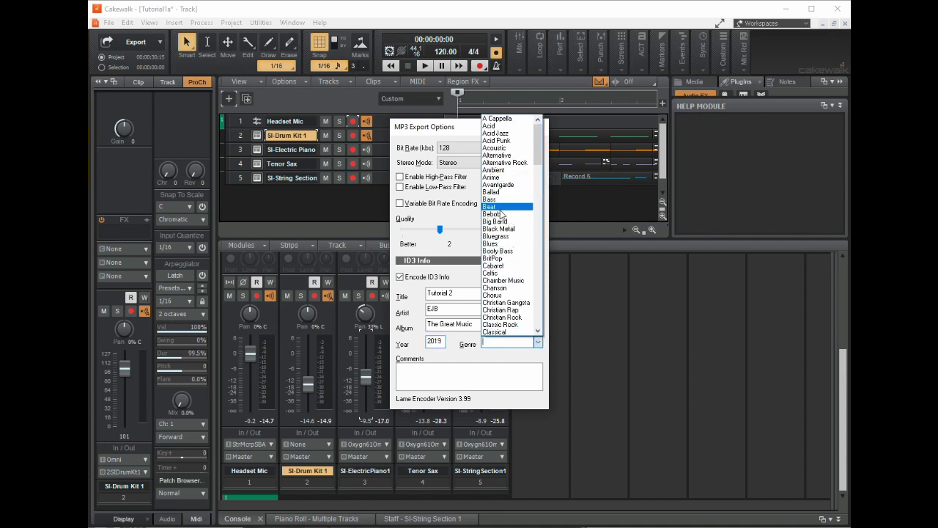
pyautogui.click(507, 252)
pyautogui.click(437, 371)
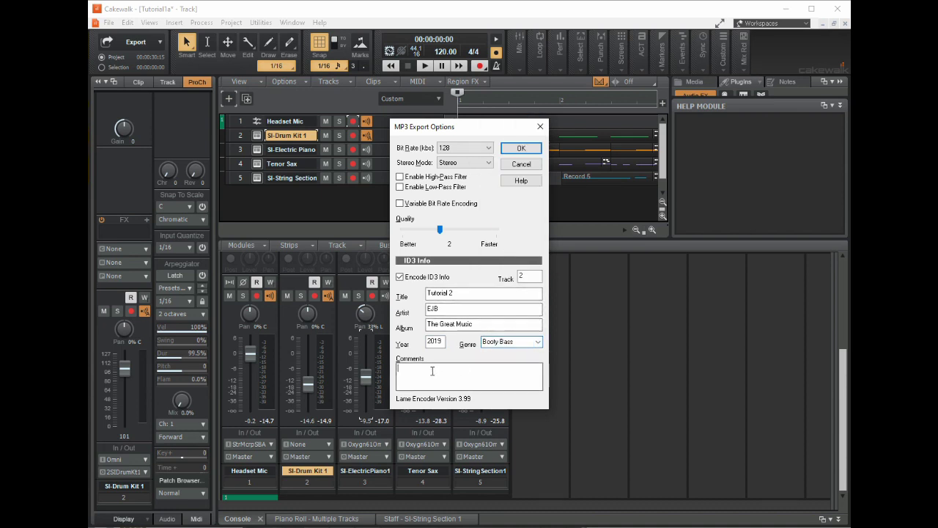
# Step: Accept the MP3 Export Options (128 kbps stereo, ID3 tags) to start the mixdown
pyautogui.click(521, 148)
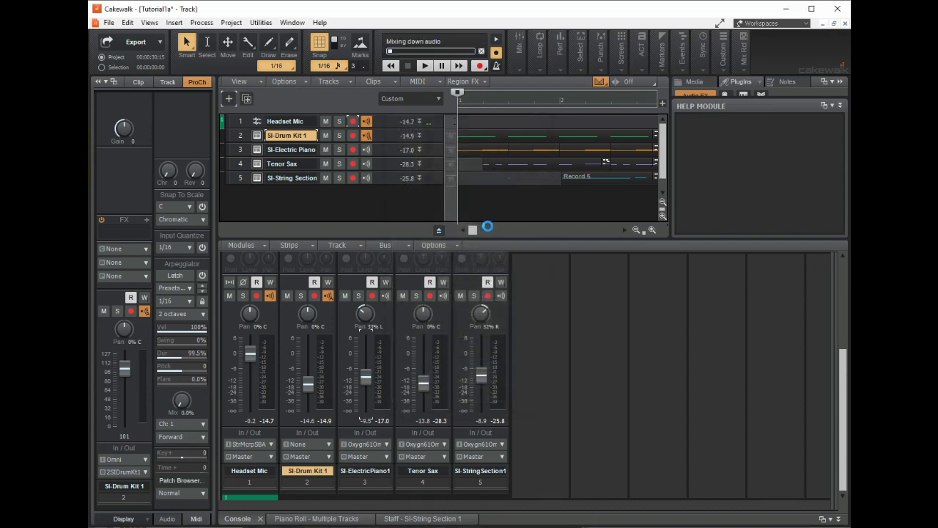